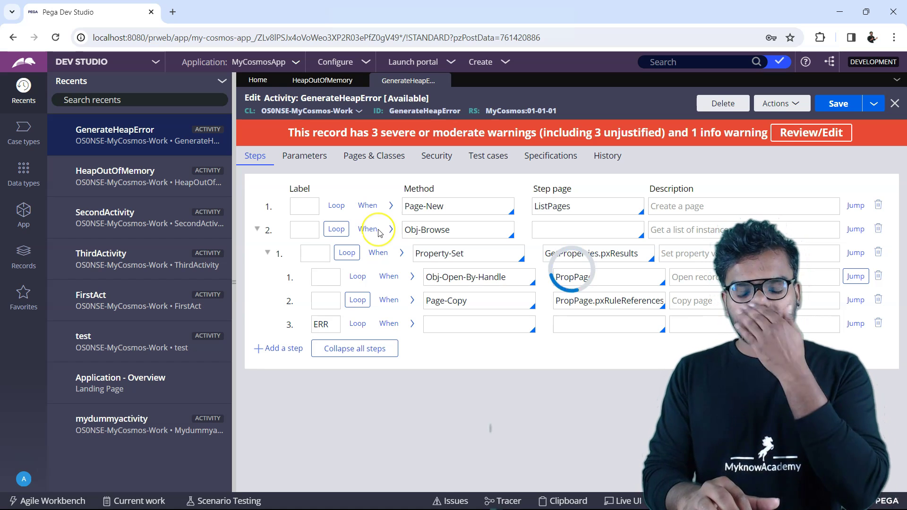
click(391, 230)
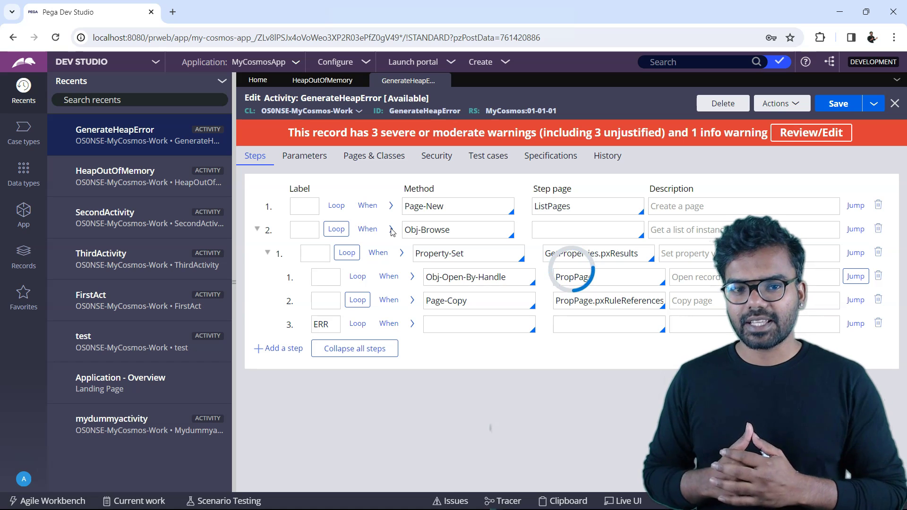
click(405, 230)
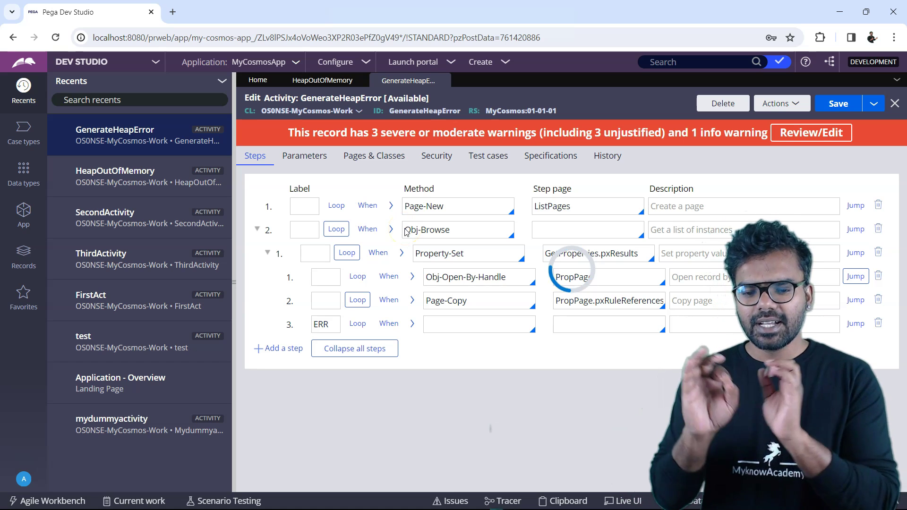
click(407, 230)
click(424, 237)
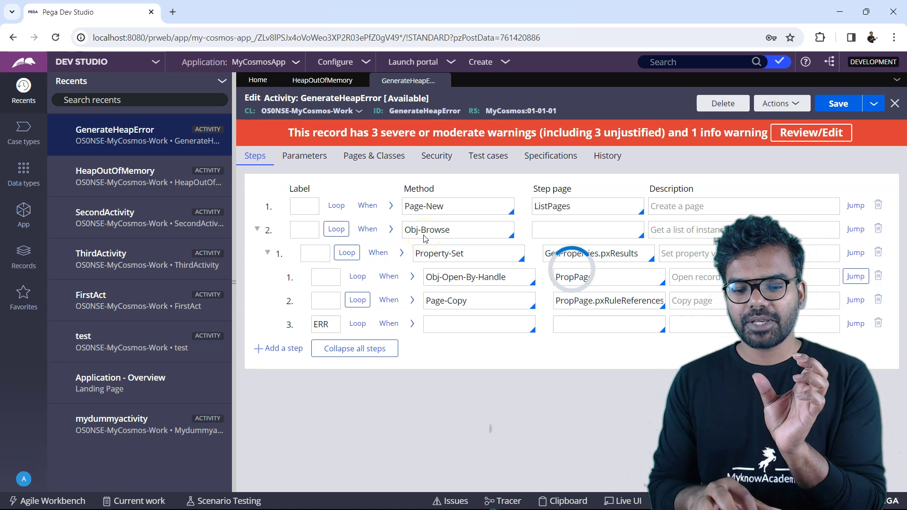
click(631, 304)
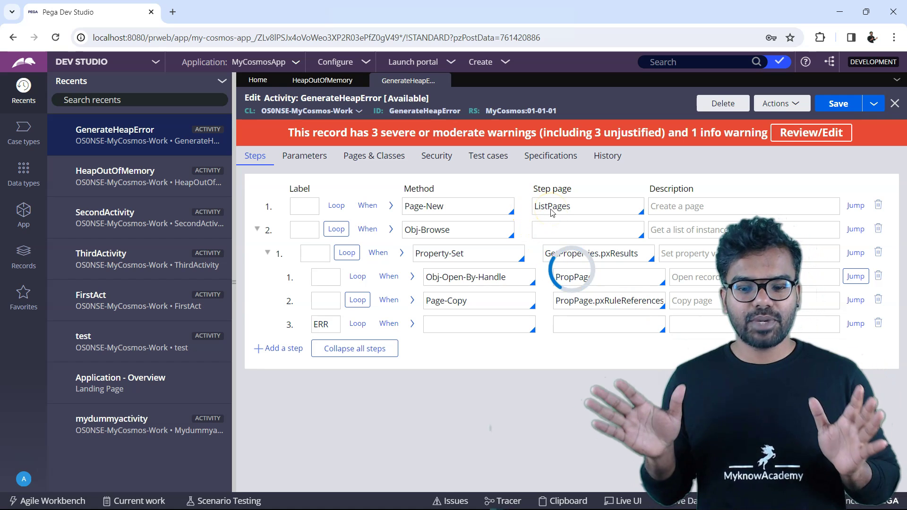
click(415, 231)
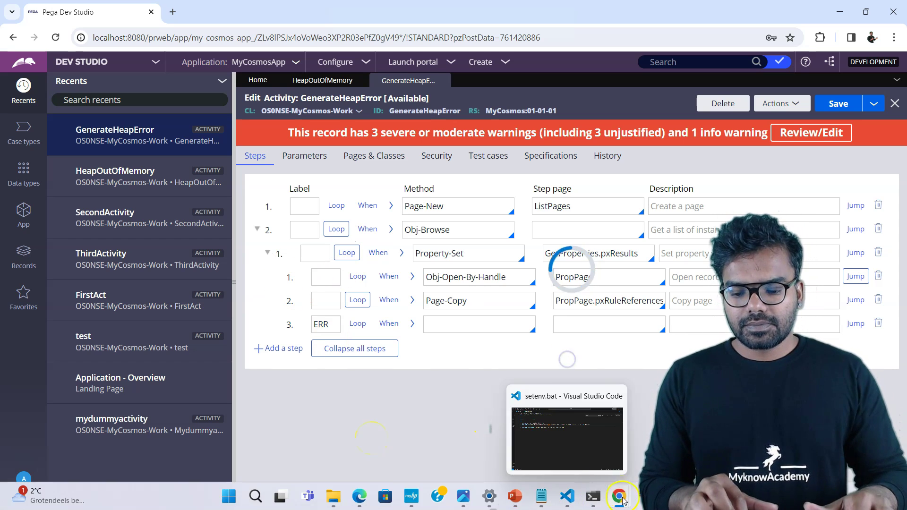
Step: Switch to Visual Studio Code and examine the -XX:+HeapDumpOnOutOfMemoryError option in the JAVA_OPTS line of setenv.bat
click(575, 500)
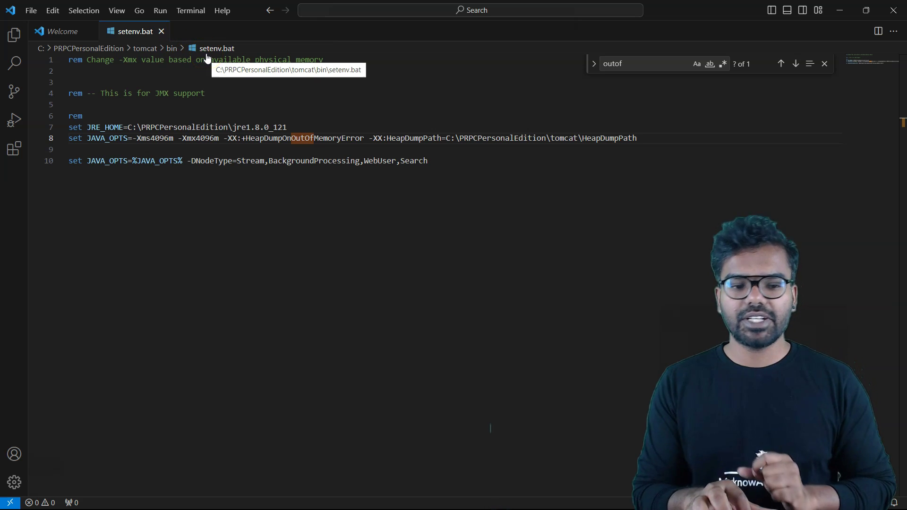
click(222, 174)
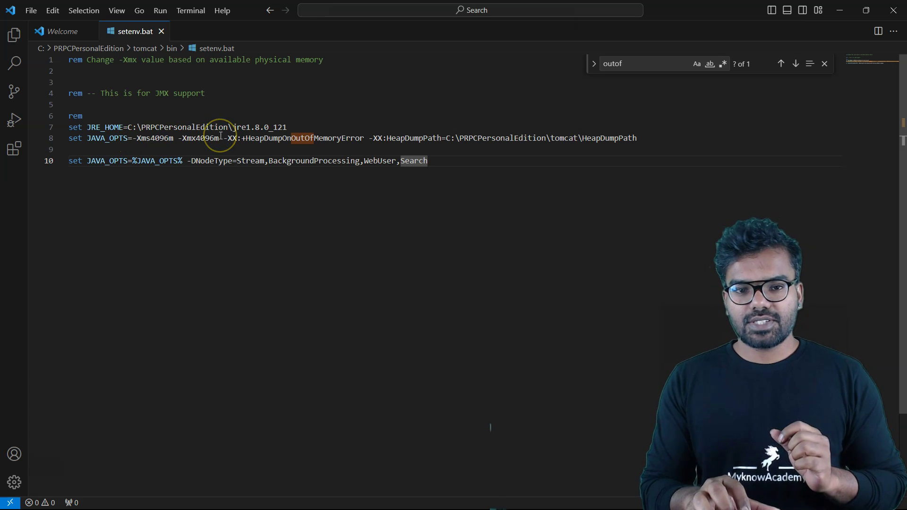
click(235, 141)
drag(223, 140, 363, 139)
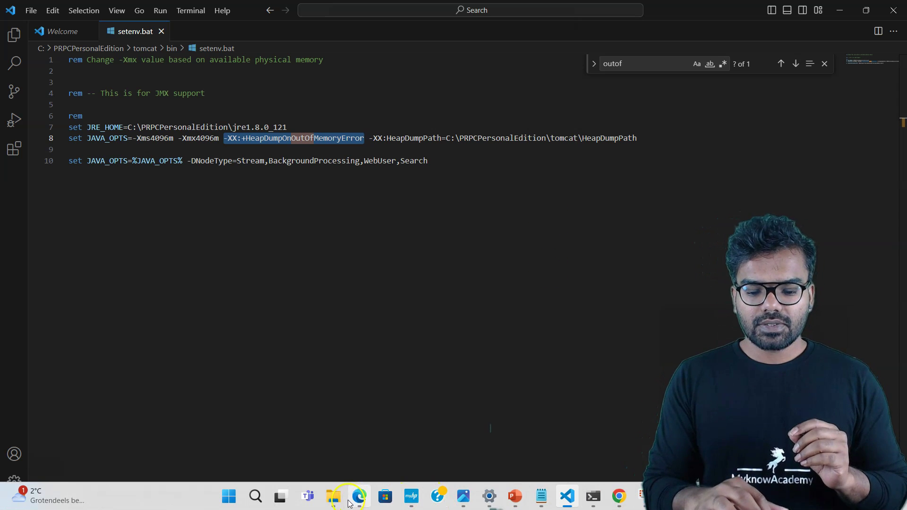
Step: Open the PegaRULES.log file from the tomcat\work\Catalina\localhost\prweb folder
click(31, 11)
click(60, 81)
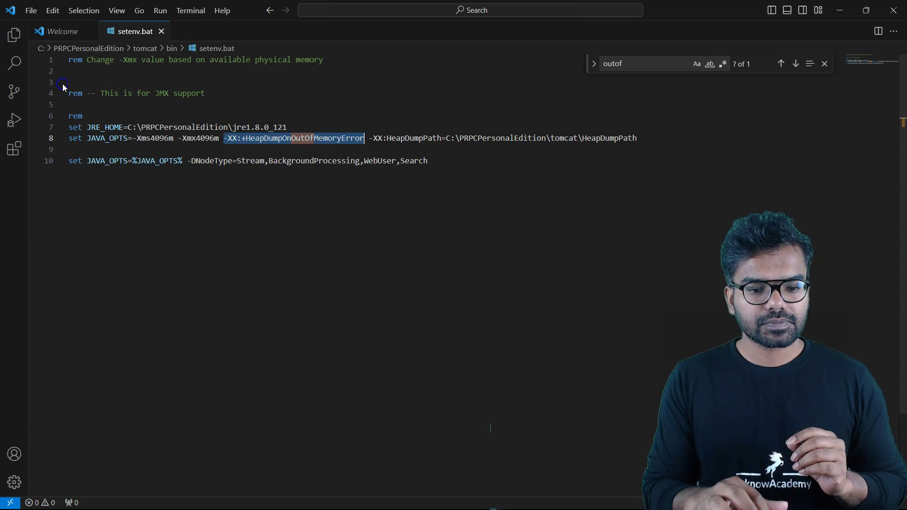
click(199, 38)
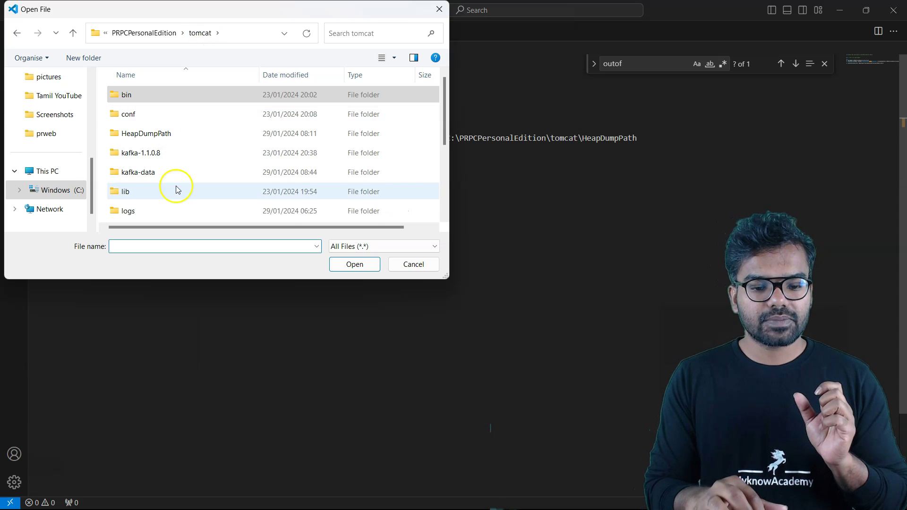
drag(444, 122, 438, 226)
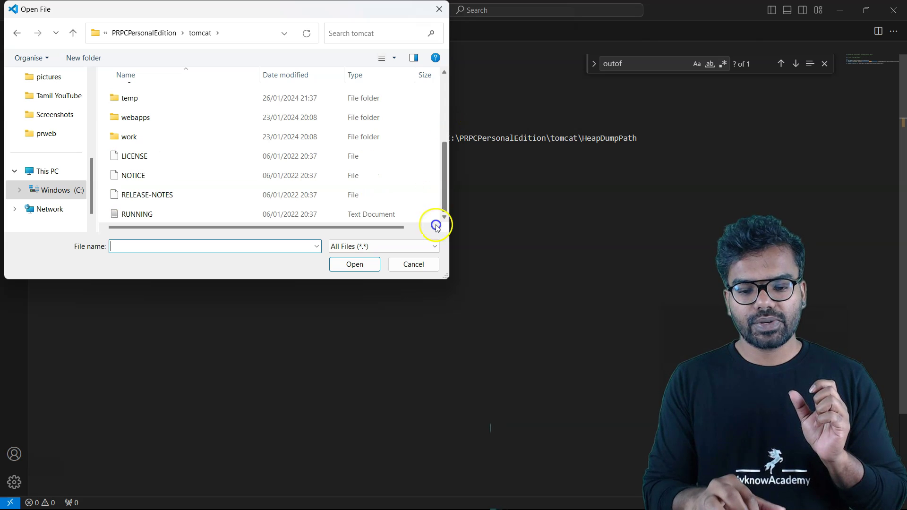
double_click(139, 137)
double_click(141, 95)
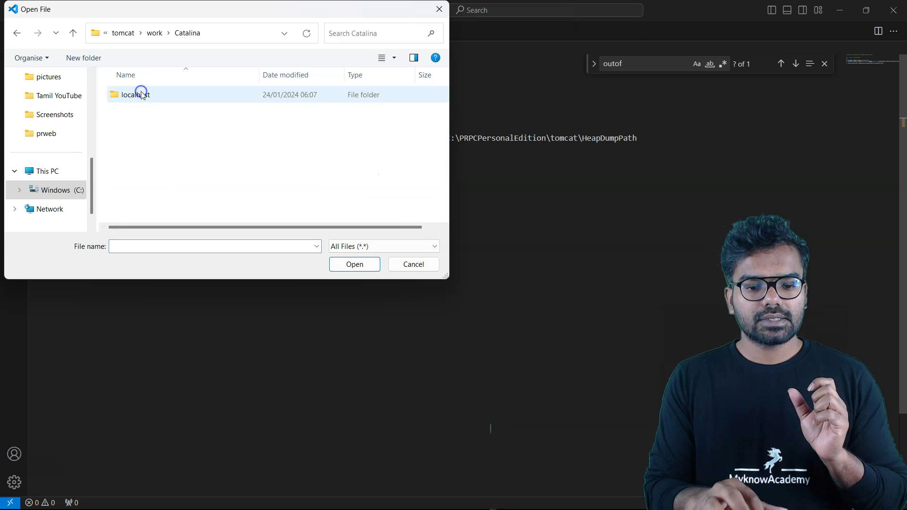
double_click(144, 95)
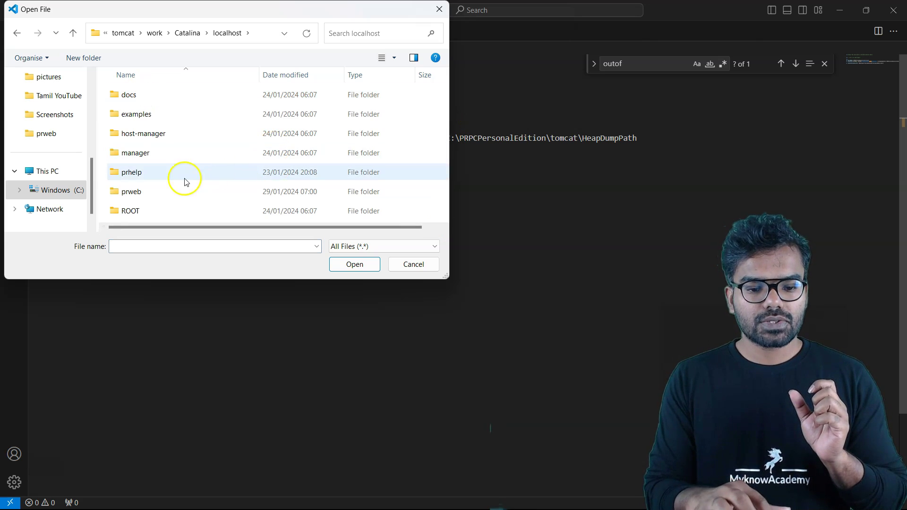
click(173, 191)
double_click(173, 191)
click(166, 98)
double_click(166, 98)
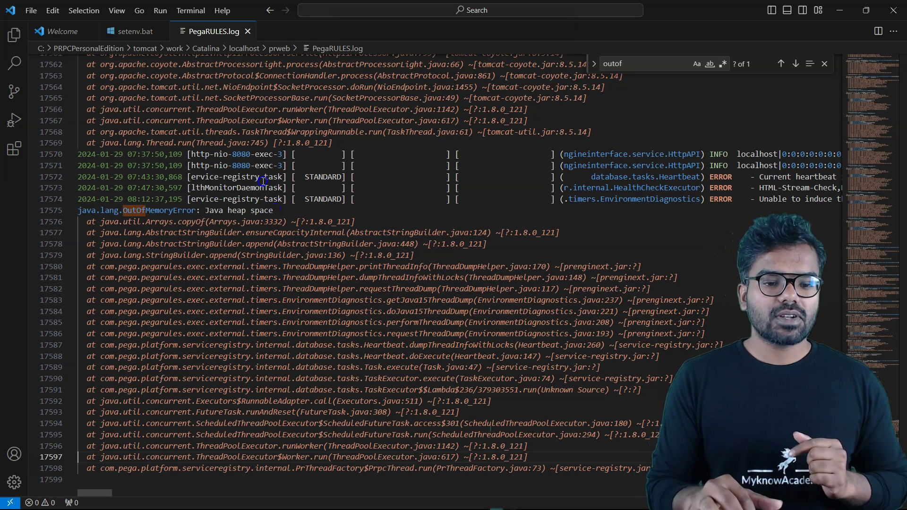
Step: Copy the HeapDumpPath value from setenv.bat and open C:\PRPCPersonalEdition\tomcat\HeapDumpPath in File Explorer
click(134, 32)
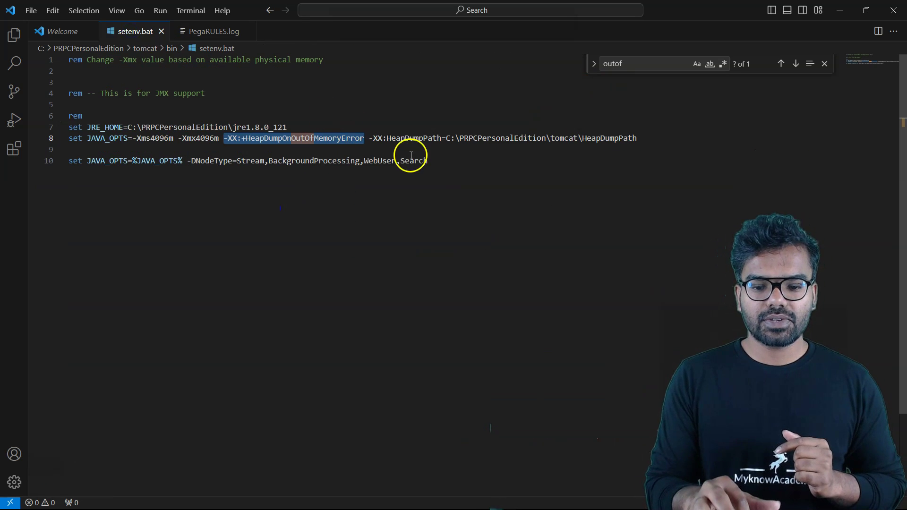
drag(446, 138, 644, 139)
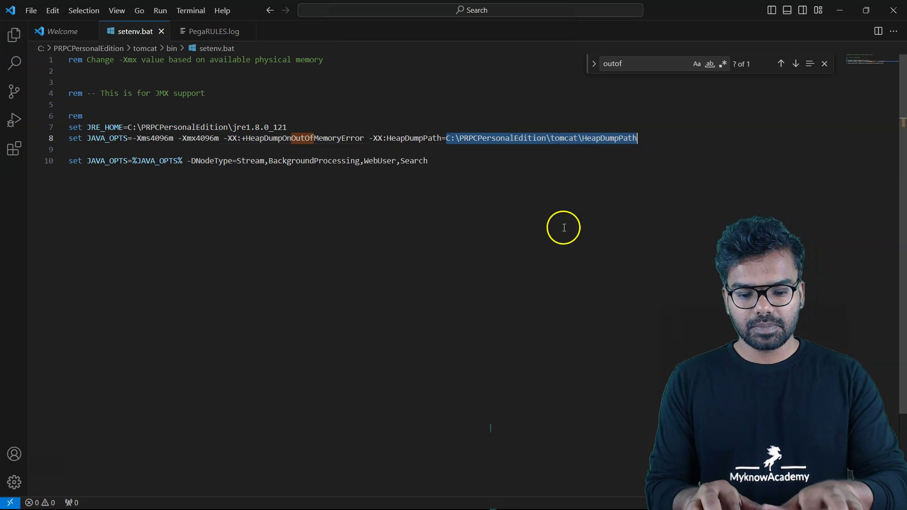
key(alt+Tab)
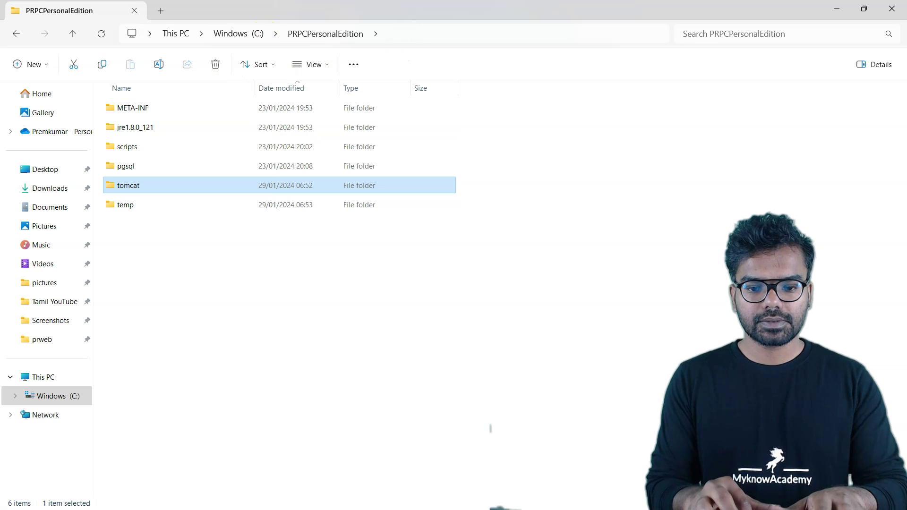
click(290, 28)
text(C:\PRPCPersonalEdition\tomcat\HeapDumpPath)
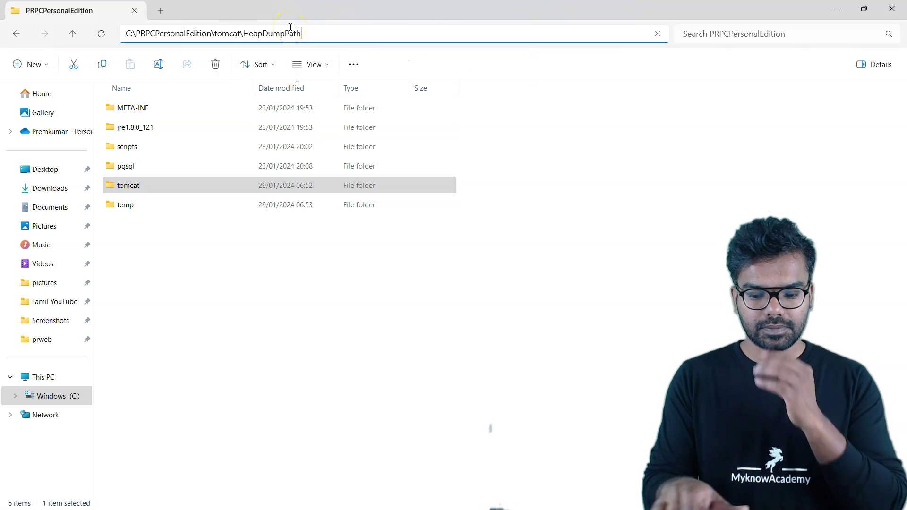
key(Return)
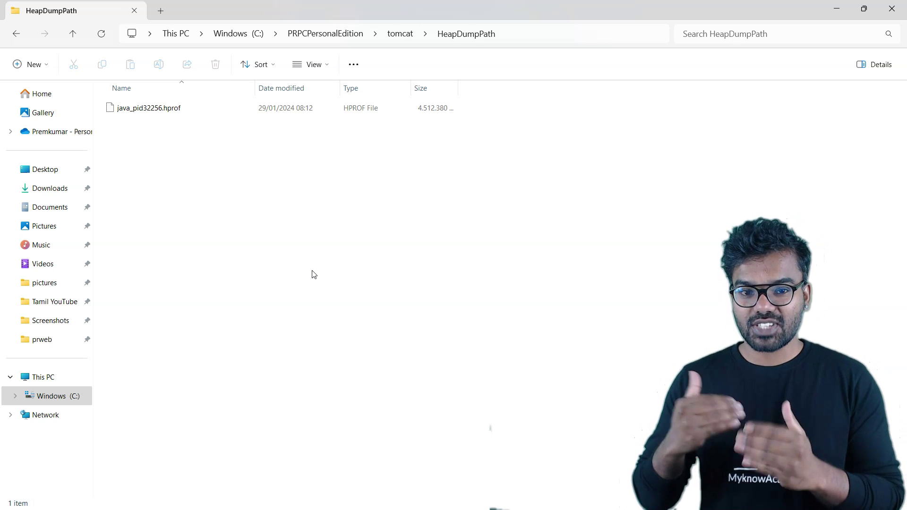
click(150, 112)
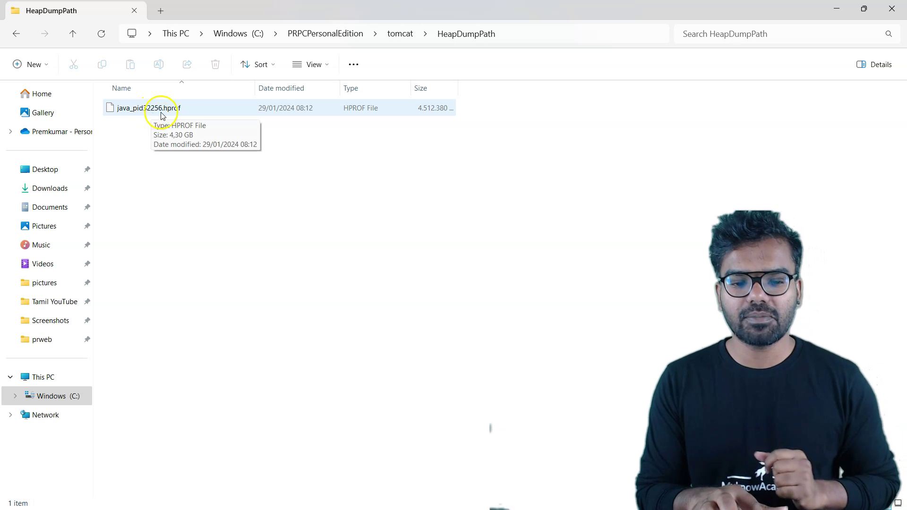
click(187, 115)
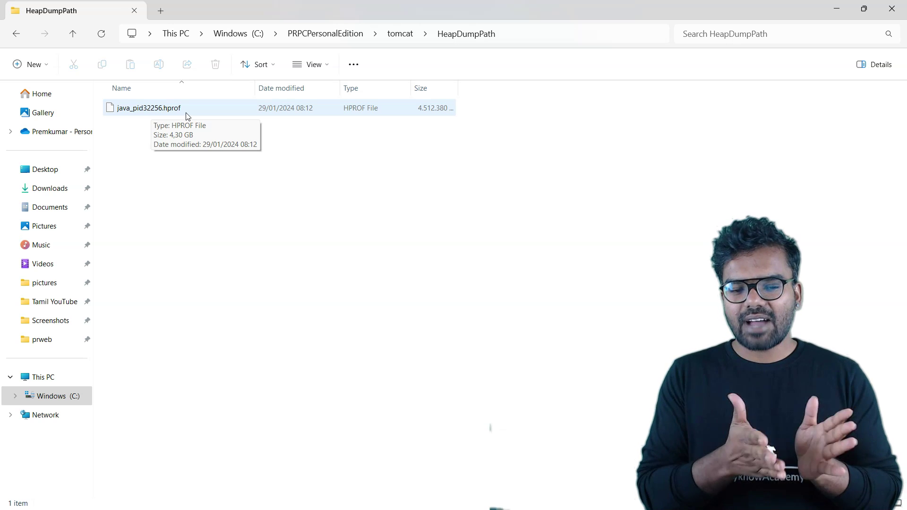
click(202, 116)
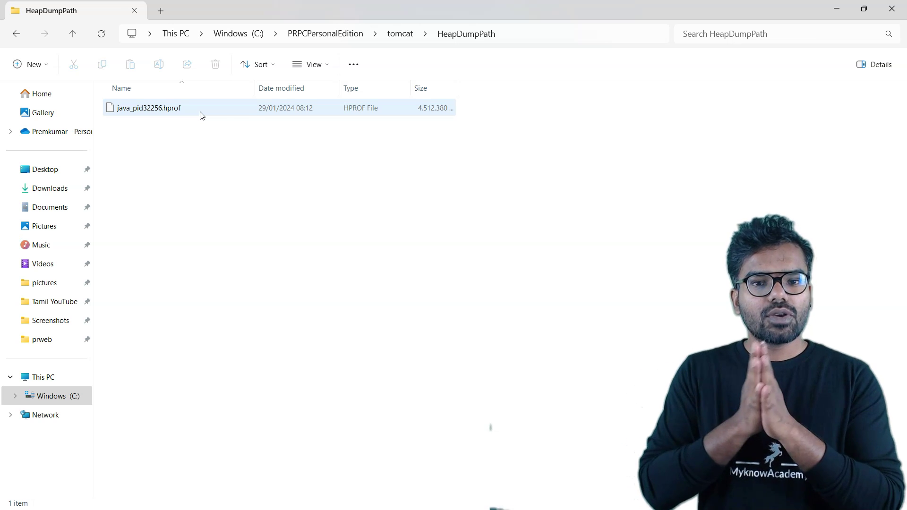
click(242, 136)
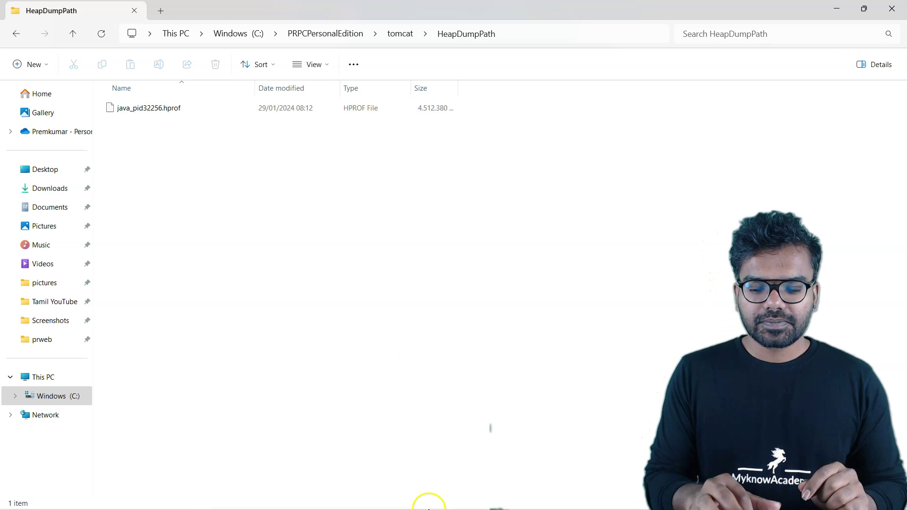
Step: Switch to Chrome and search the web for "eclipse memory analyzer" in a new tab
click(618, 496)
key(ctrl+t)
text(ecl)
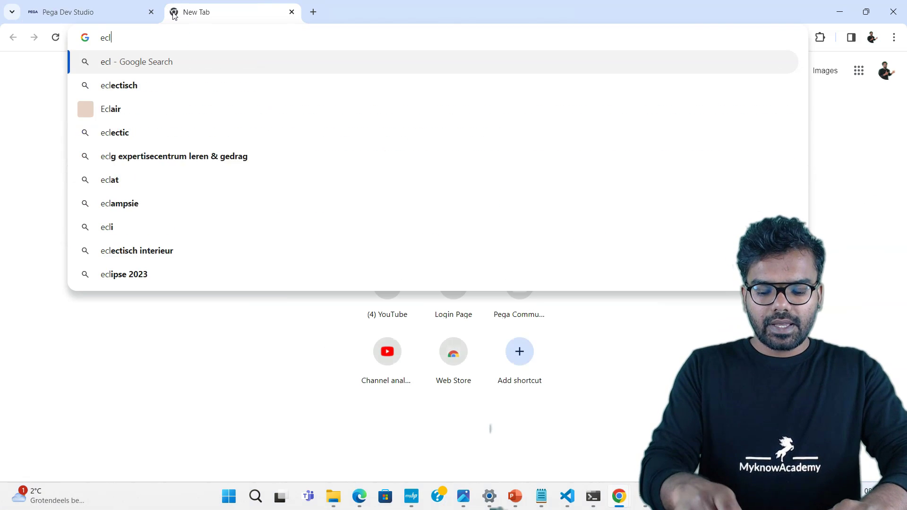
text(ipse memory)
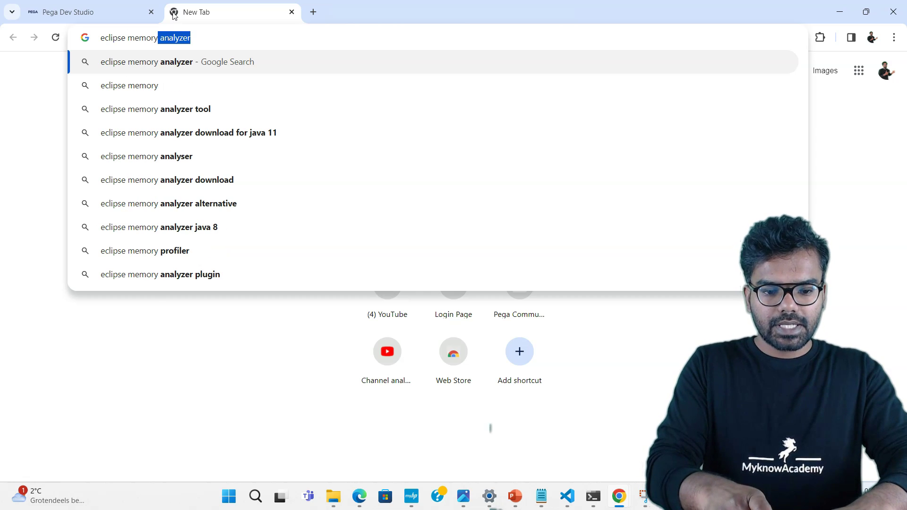
key(BackSpace)
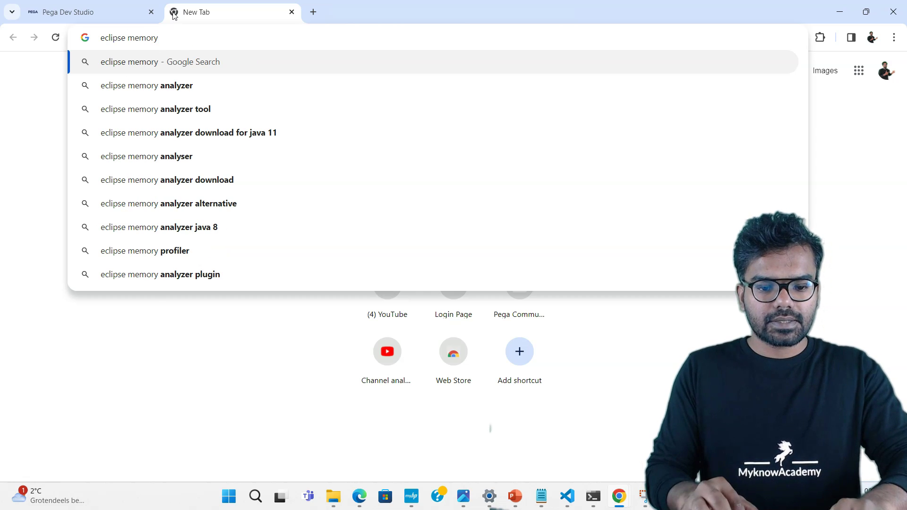
click(166, 85)
click(841, 11)
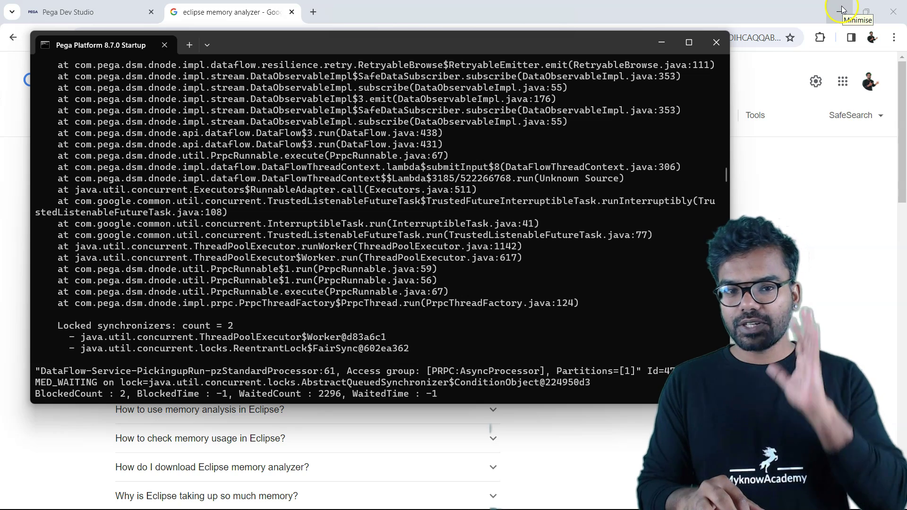
click(842, 10)
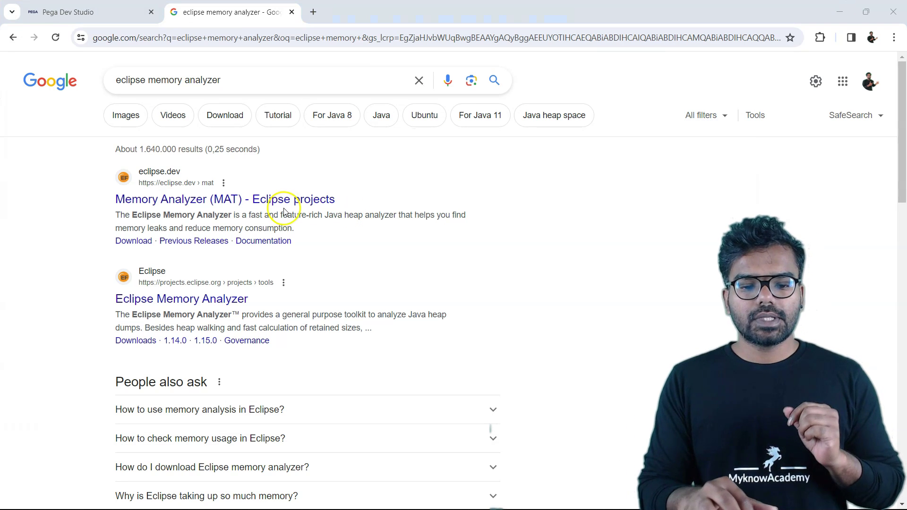
Step: Open the Eclipse Memory Analyzer (MAT) site and download the version 1.15.0 Windows x86_64 zip
click(258, 210)
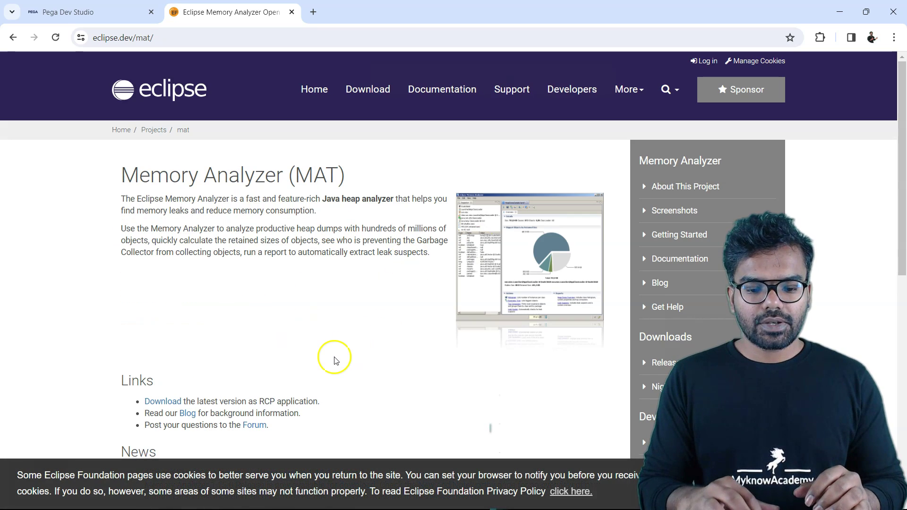
scroll(555, 283, down, 2)
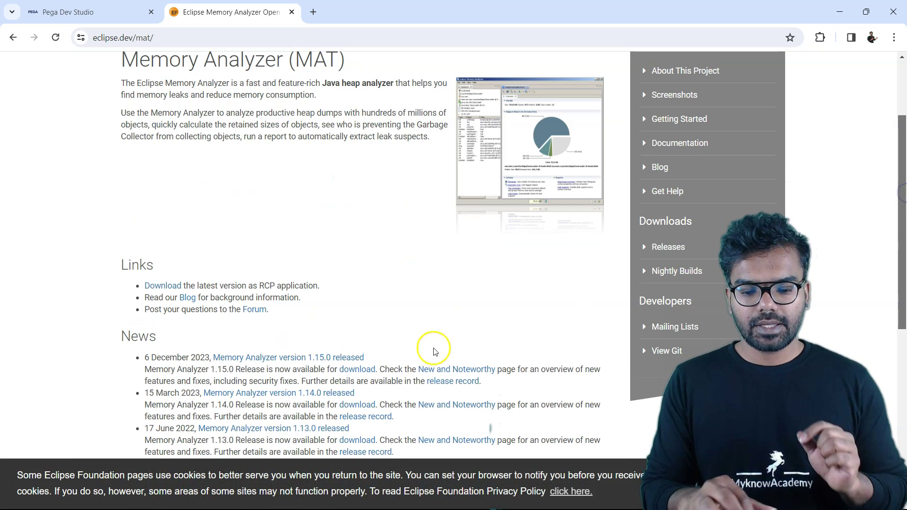
click(358, 371)
click(234, 341)
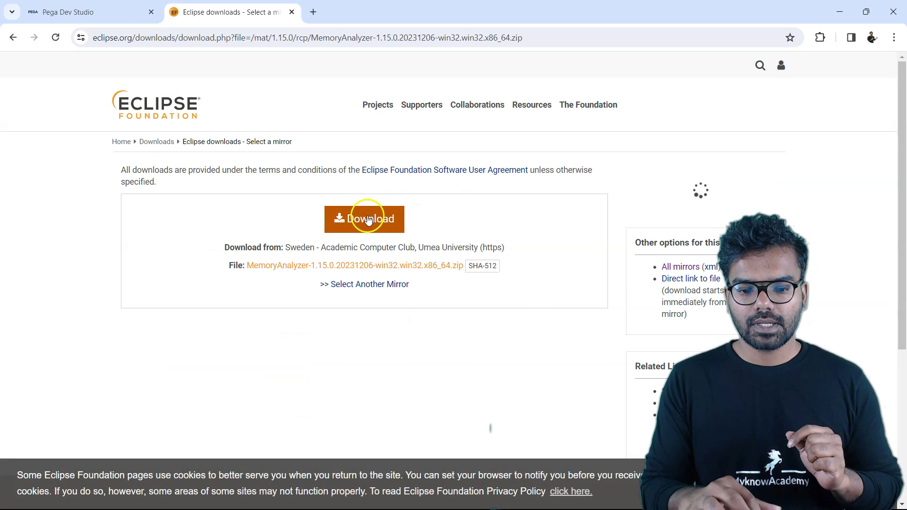
click(367, 220)
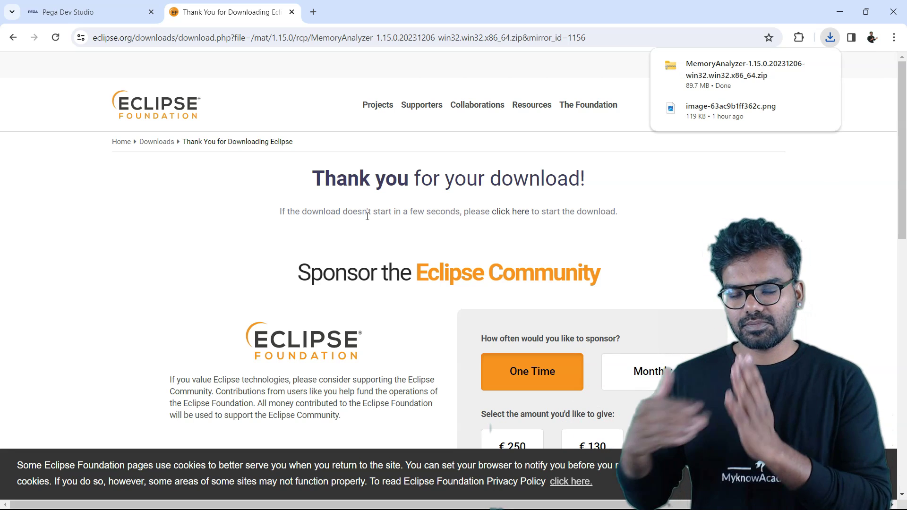
Step: Extract the downloaded MemoryAnalyzer-1.15.0 zip in the Downloads folder and open the extracted mat folder
click(710, 80)
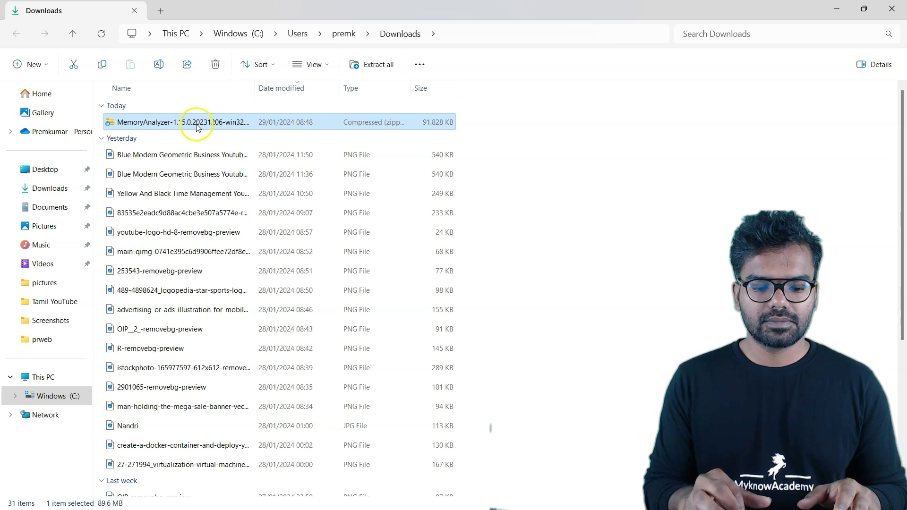
right_click(196, 126)
click(237, 257)
click(550, 381)
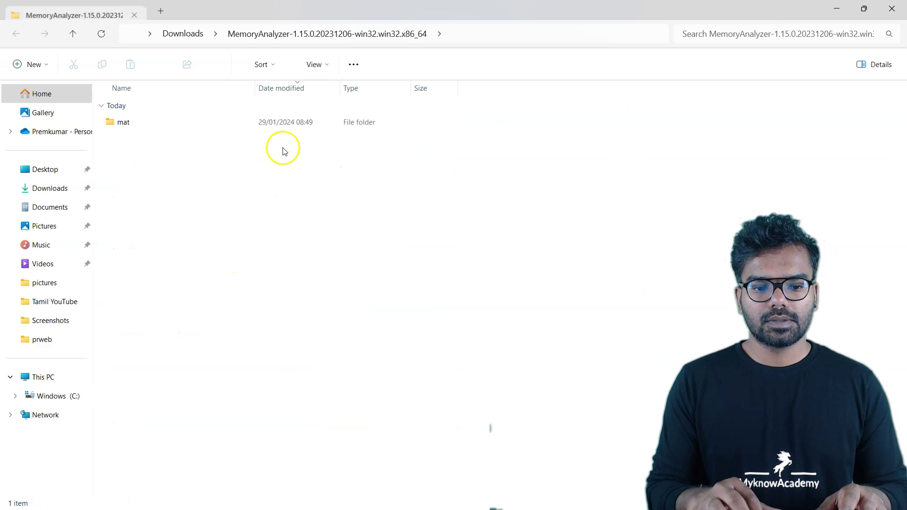
double_click(139, 123)
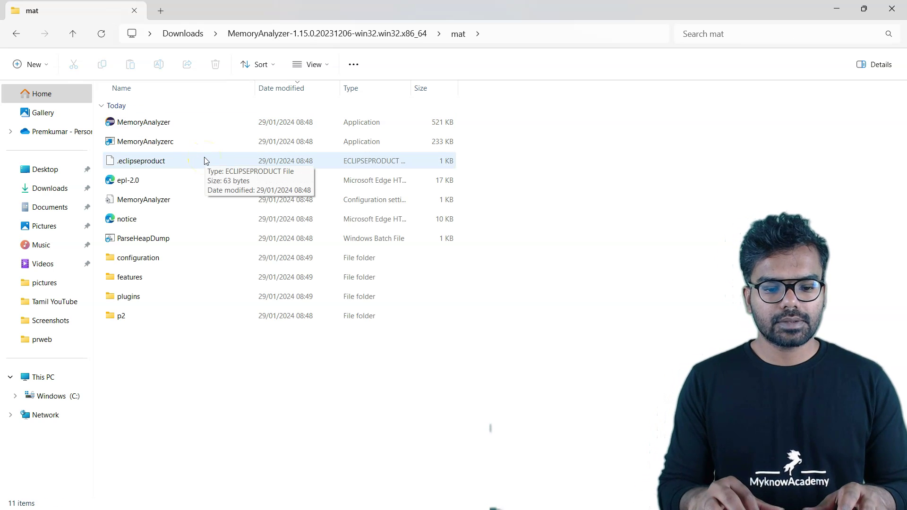
Step: Launch MemoryAnalyzer from the mat folder, removing its untrusted-file protection, dismissing the Java runtime error and starting the application again
double_click(160, 123)
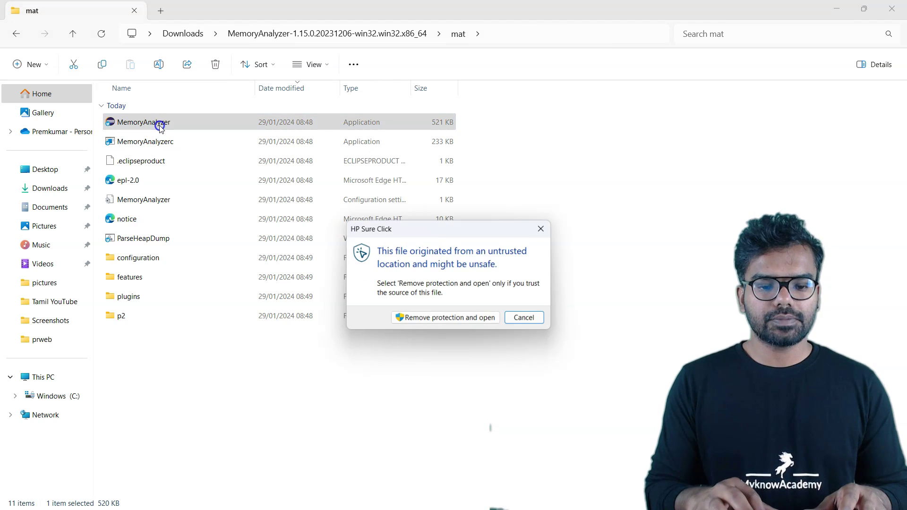
click(439, 328)
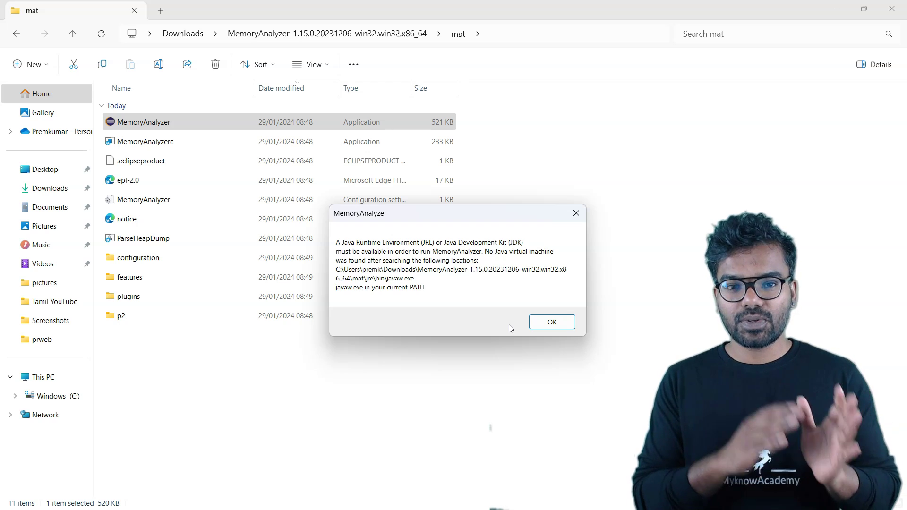
click(551, 321)
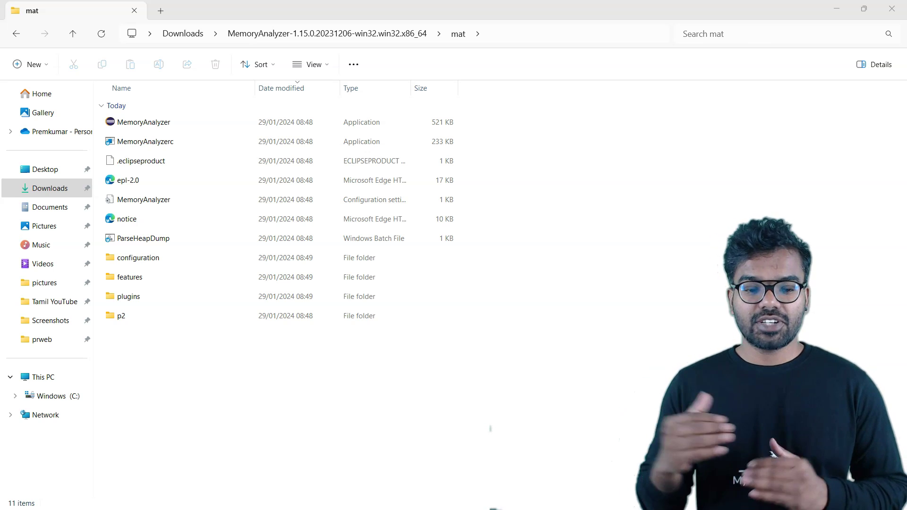
double_click(168, 124)
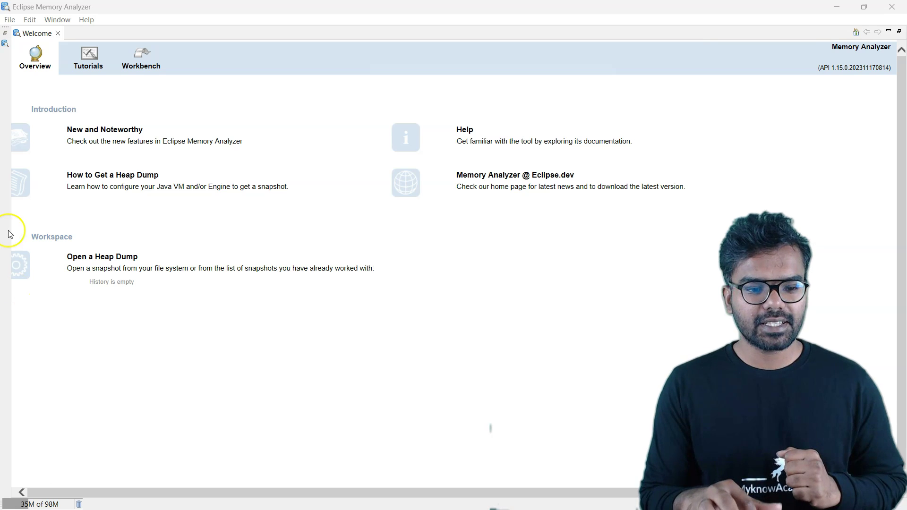
Step: Open the heap dump java_pid32256.hprof from C:\PRPCPersonalEdition\tomcat\HeapDumpPath and start parsing it
click(10, 19)
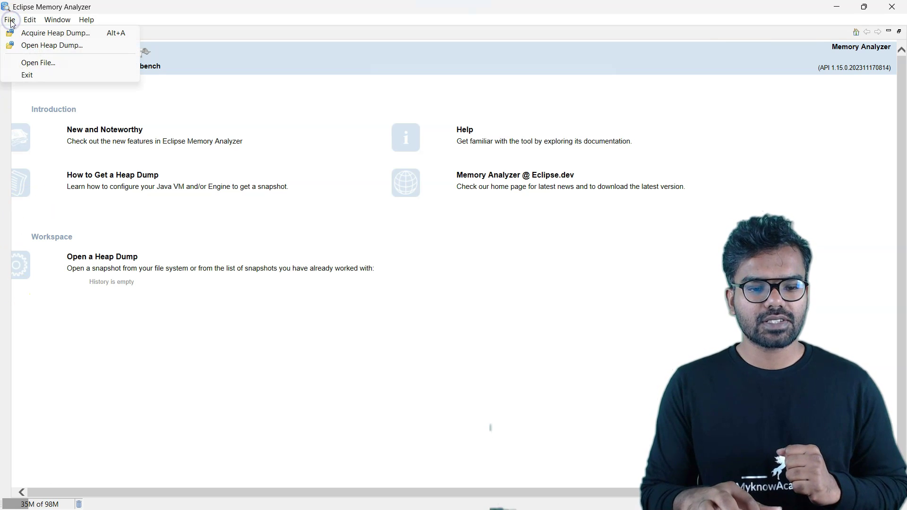
click(38, 48)
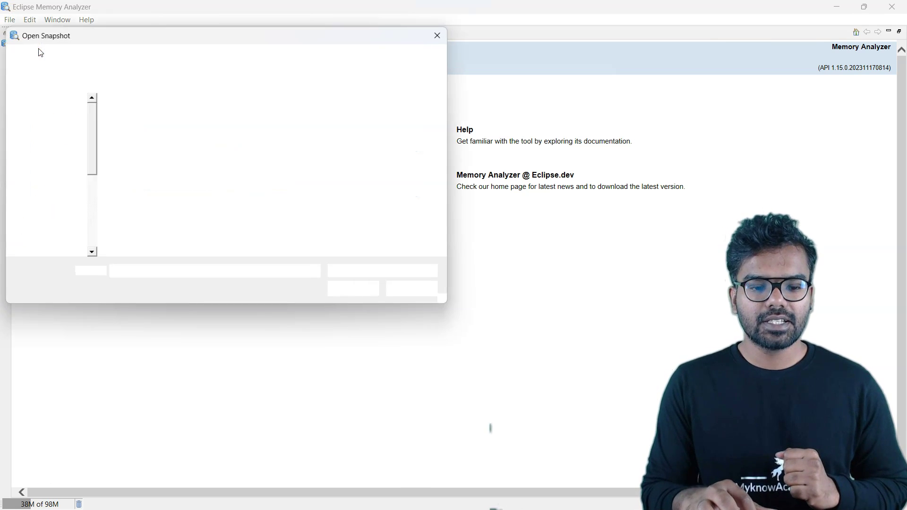
double_click(166, 156)
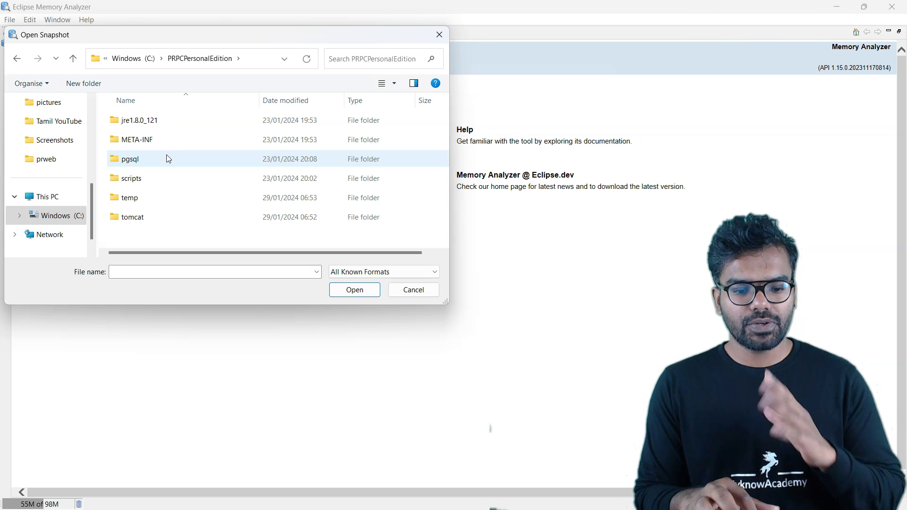
double_click(148, 213)
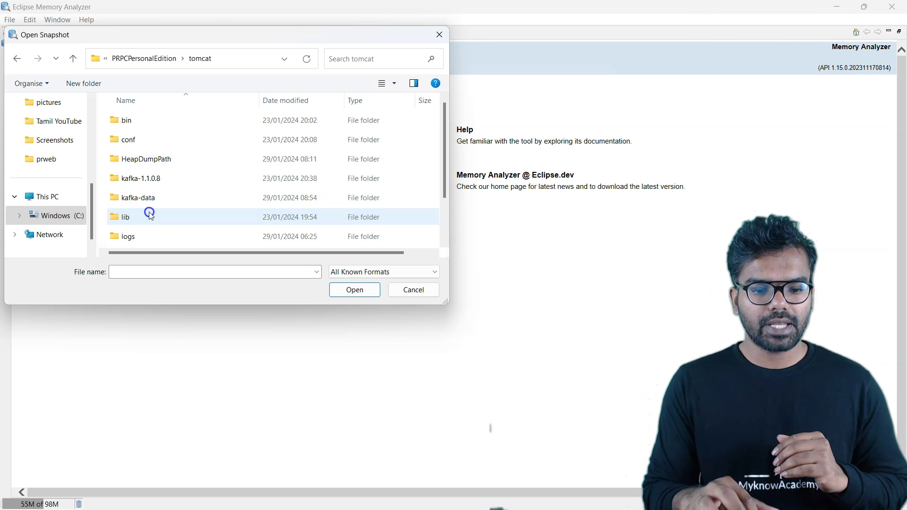
click(157, 158)
double_click(157, 159)
click(172, 118)
click(362, 292)
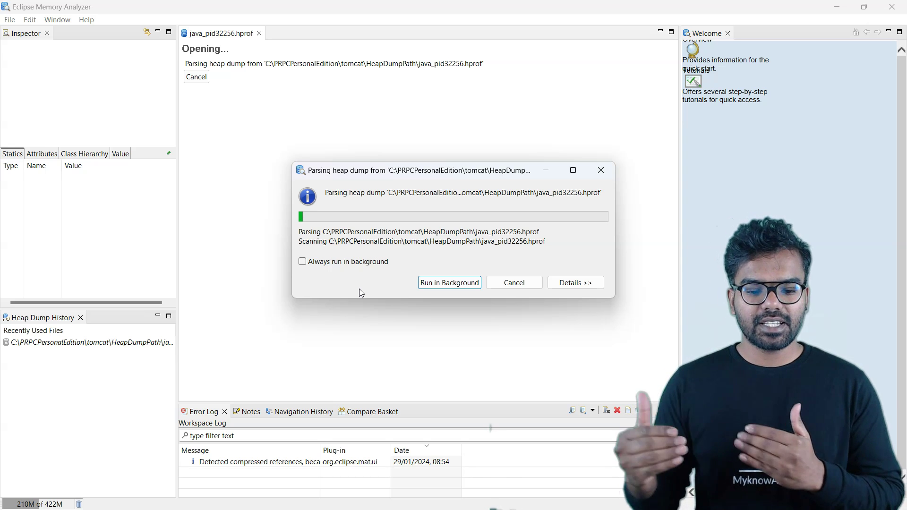
click(340, 292)
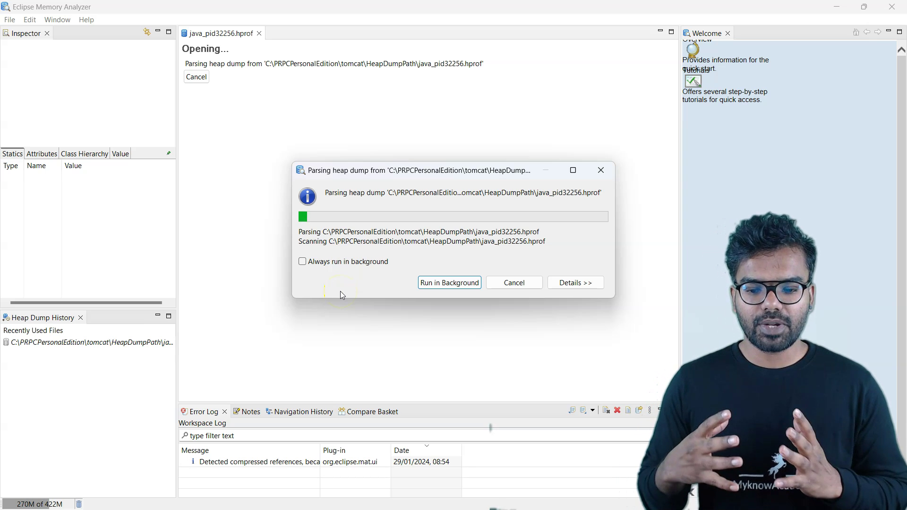
click(45, 435)
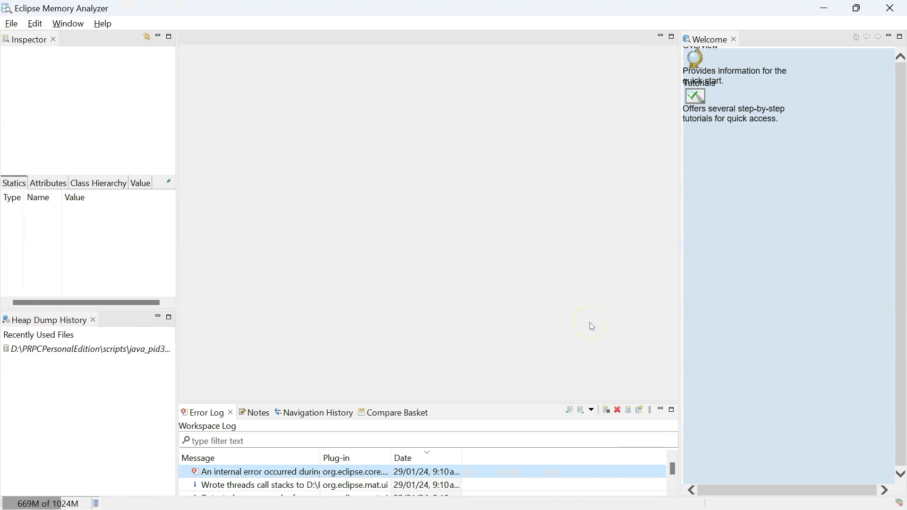
Step: Open the details of the internal error entry in the Error Log and examine its exception stack trace
click(306, 472)
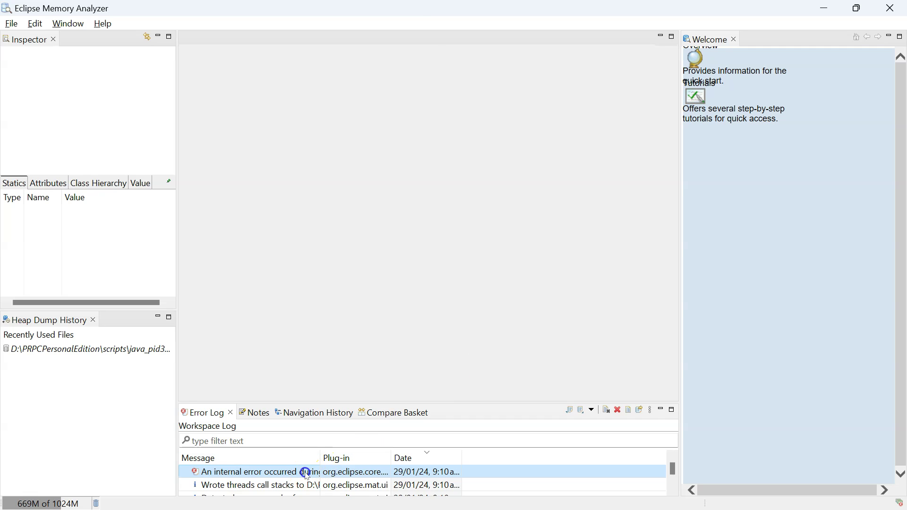
double_click(306, 472)
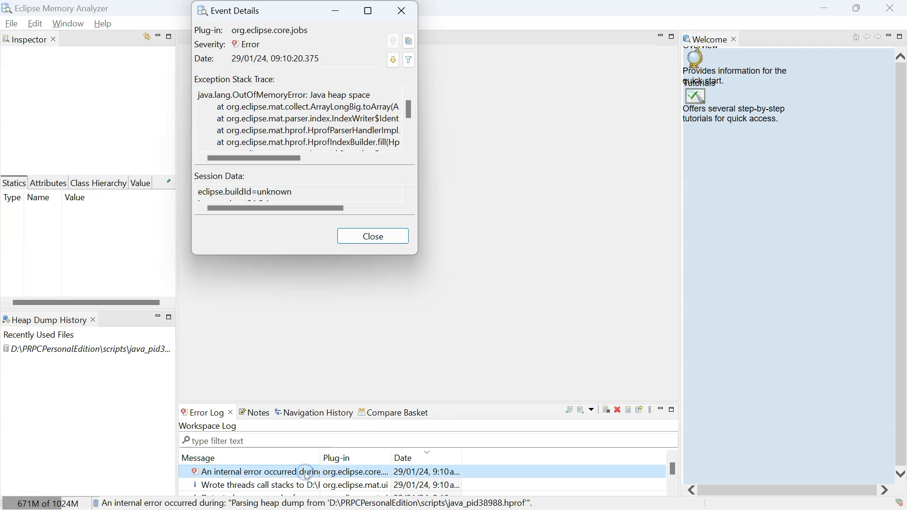
click(268, 158)
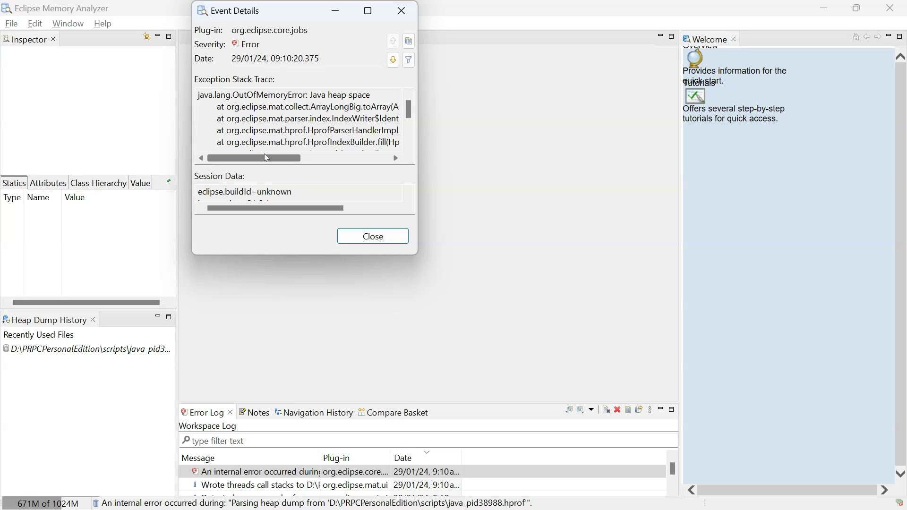
click(268, 158)
click(267, 157)
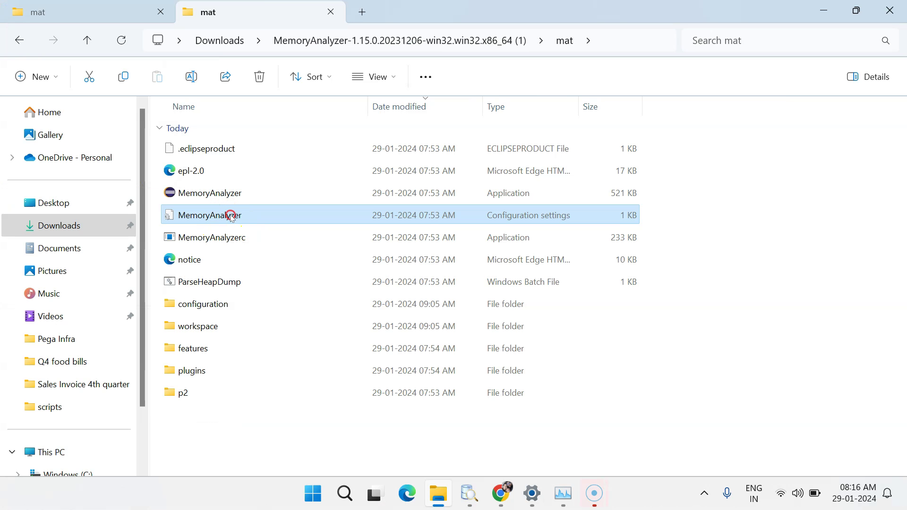
Step: Open the MemoryAnalyzer configuration file from the mat folder in Visual Studio Code and set its maximum heap option to -Xmx8g
right_click(230, 216)
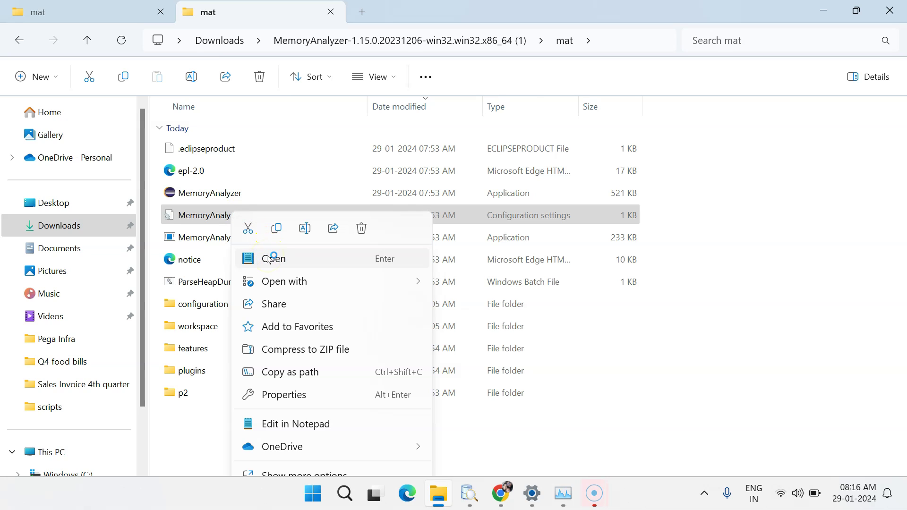
mouse_move(288, 282)
click(486, 307)
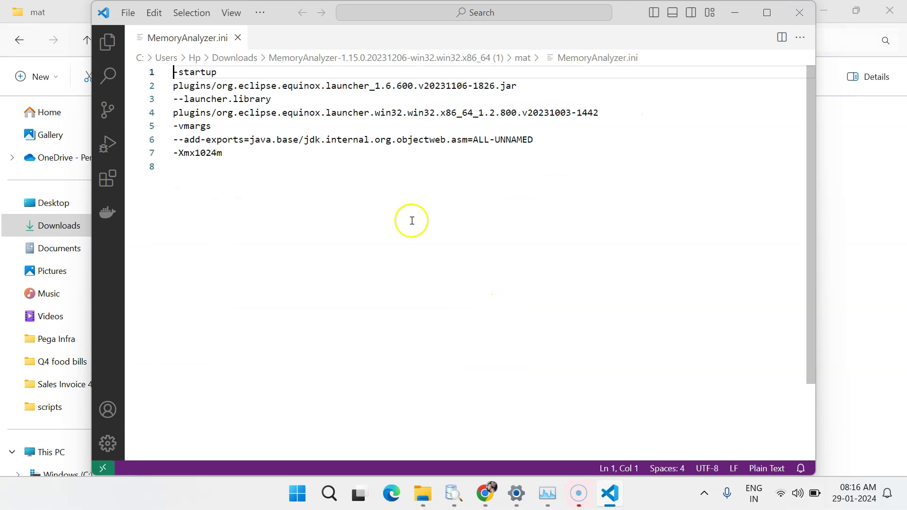
click(223, 153)
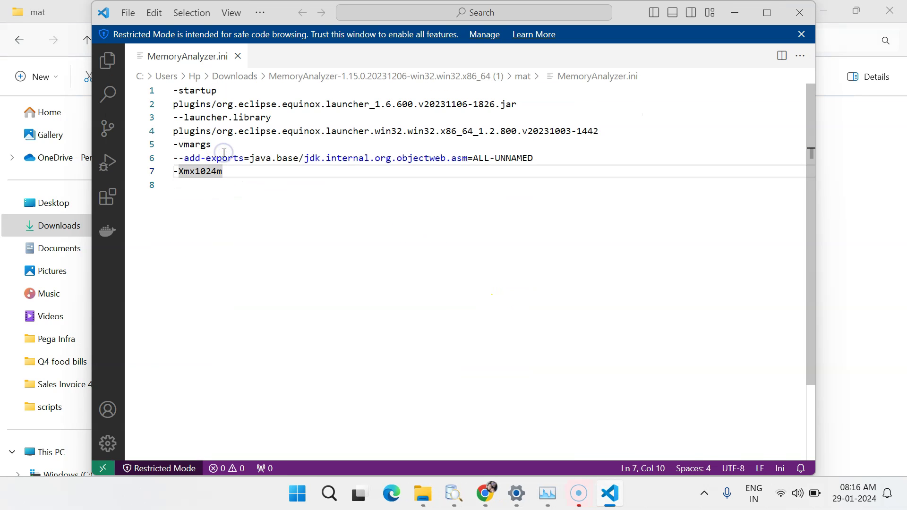
key(BackSpace)
key(BackSpace)
key(BackSpace)
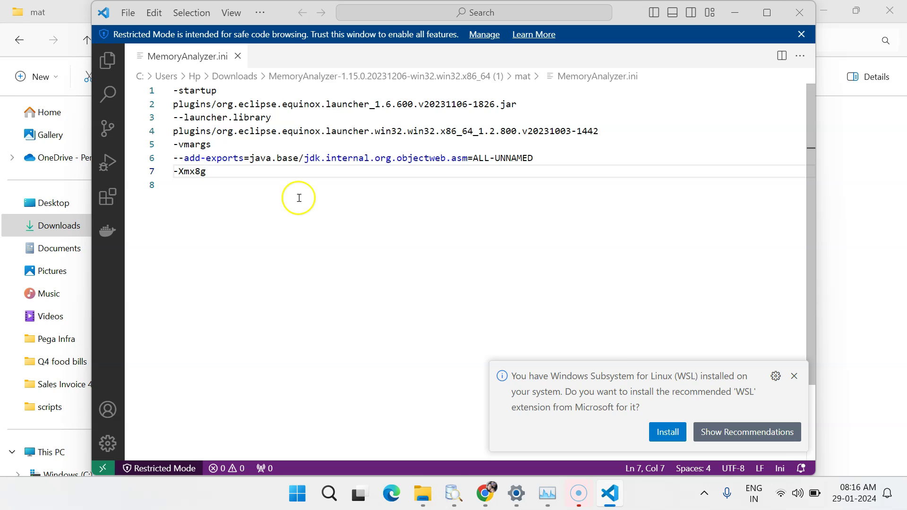
Step: Close the event details and the running Memory Analyzer, and relaunch MemoryAnalyzer from the mat folder
click(453, 494)
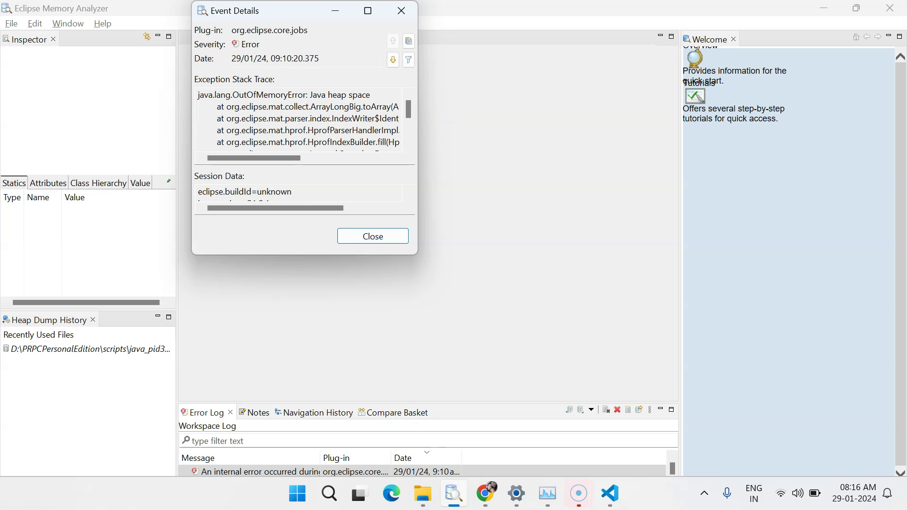
click(400, 10)
click(890, 8)
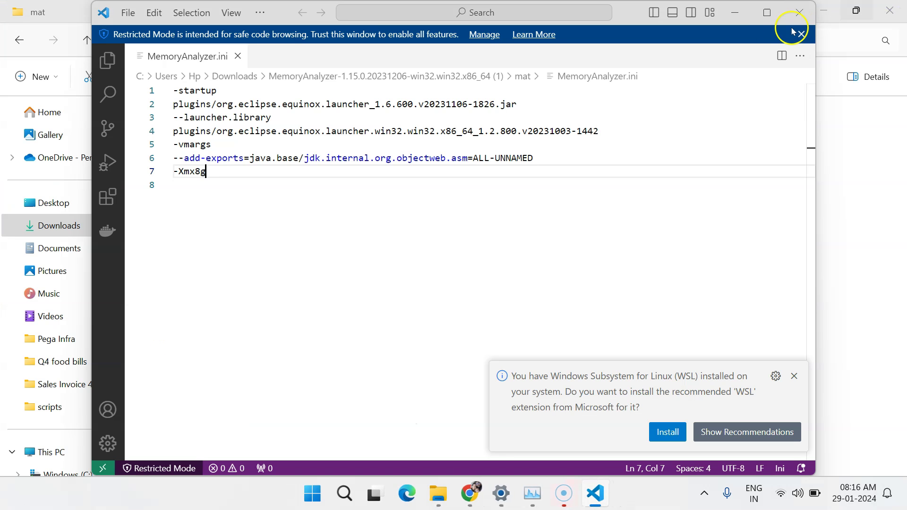
click(438, 493)
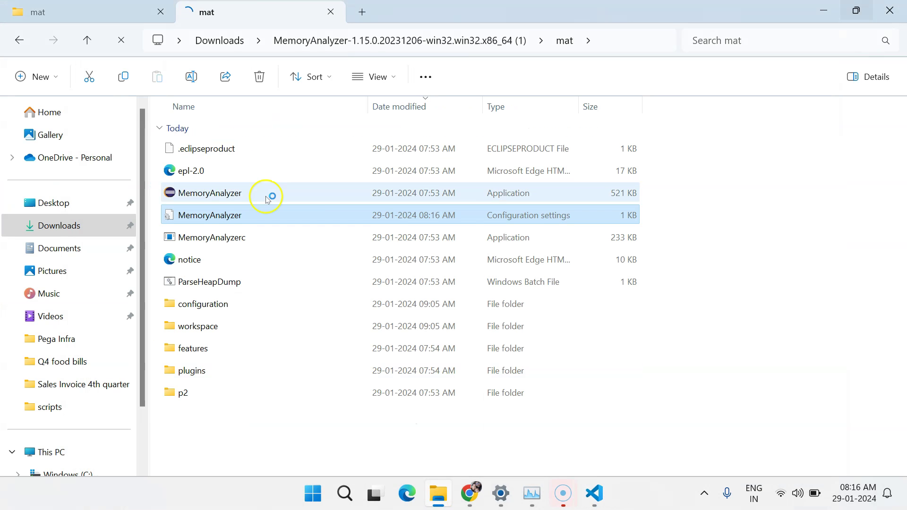
double_click(220, 194)
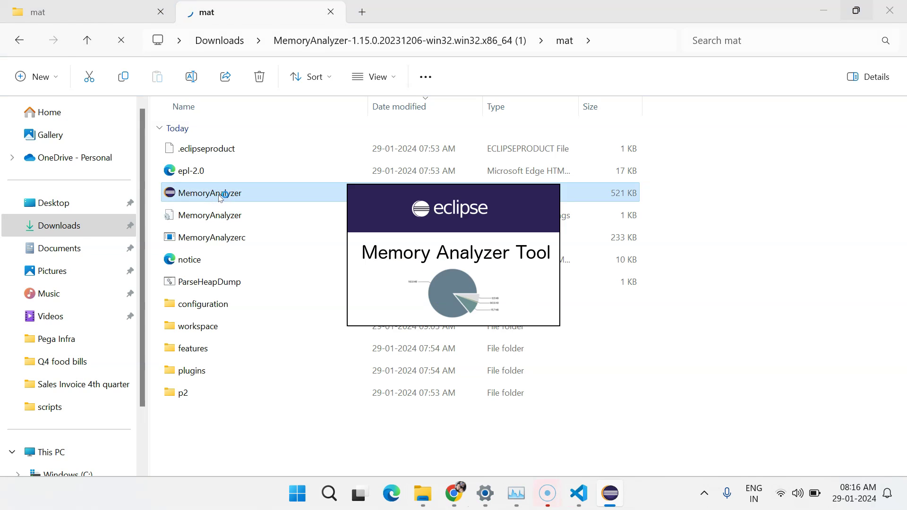
Step: Open the heap dump java_pid38988.hprof from D:\PRPCPersonalEdition\scripts and check the heap usage while it parses
click(12, 23)
click(27, 26)
click(11, 23)
click(35, 53)
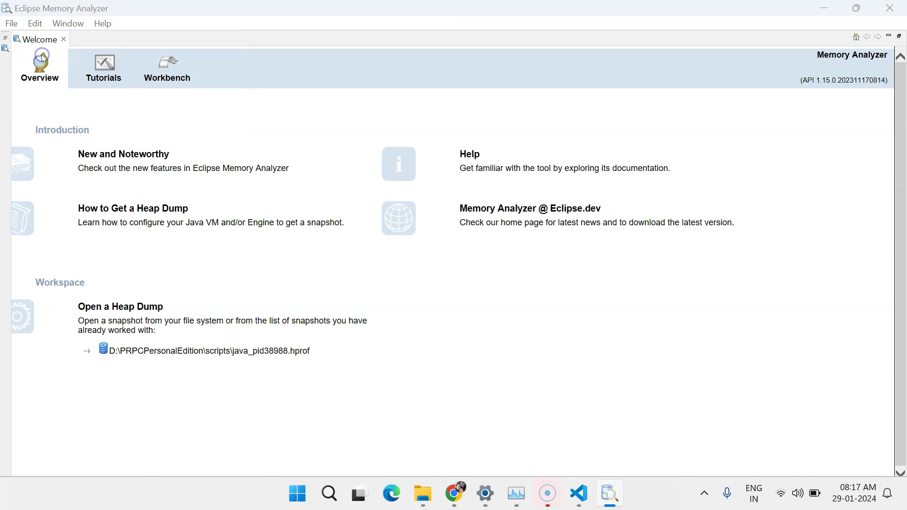
click(176, 142)
click(333, 346)
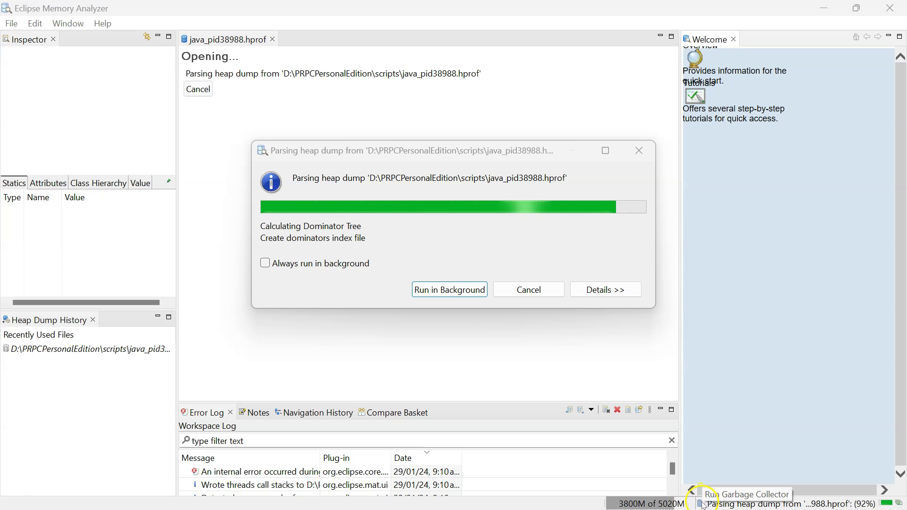
click(703, 505)
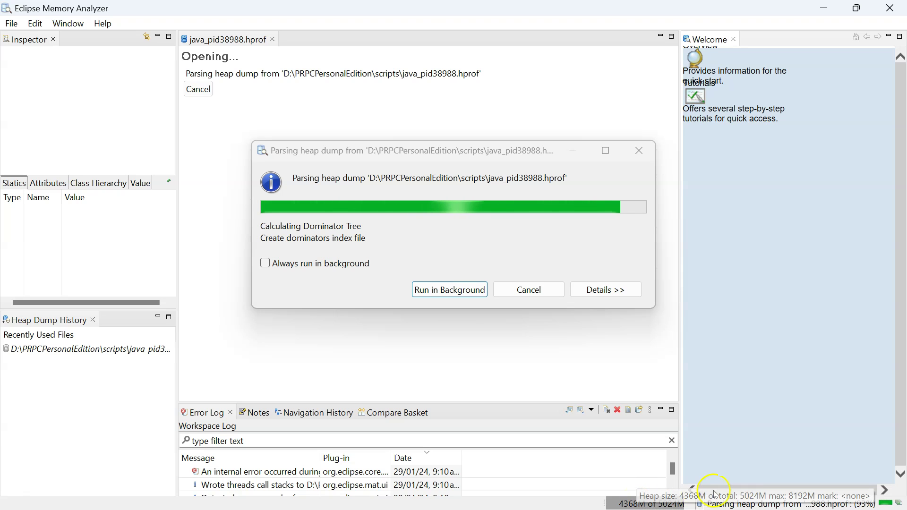
click(703, 506)
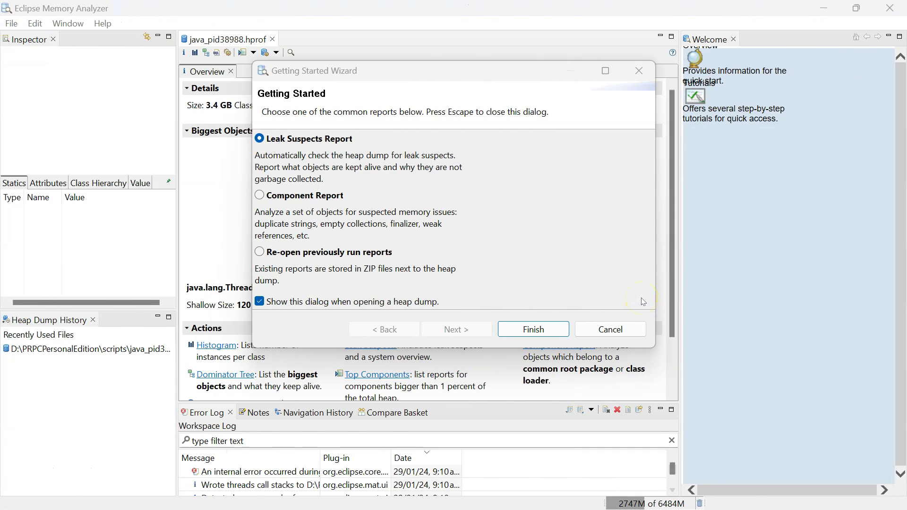
Step: Run the Leak Suspects report from the heap dump overview and review the Problem Suspect 1 description down to its keywords
click(313, 349)
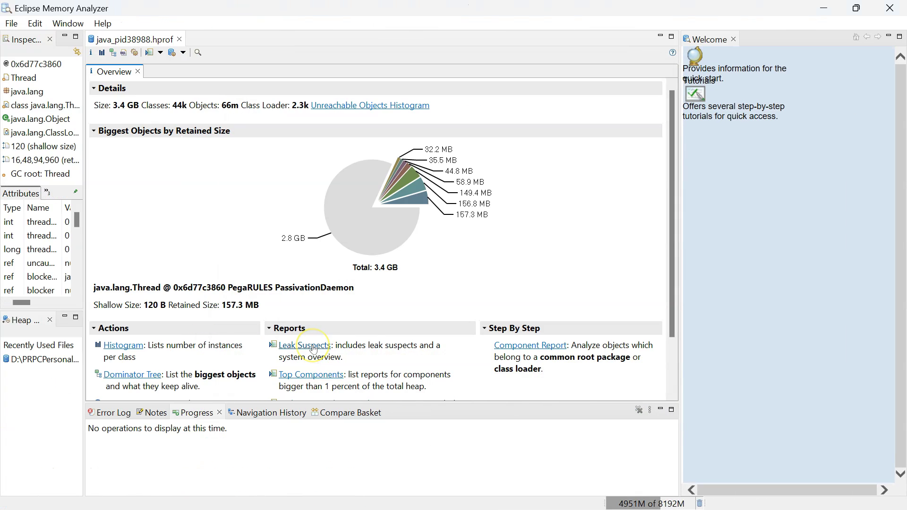
click(314, 350)
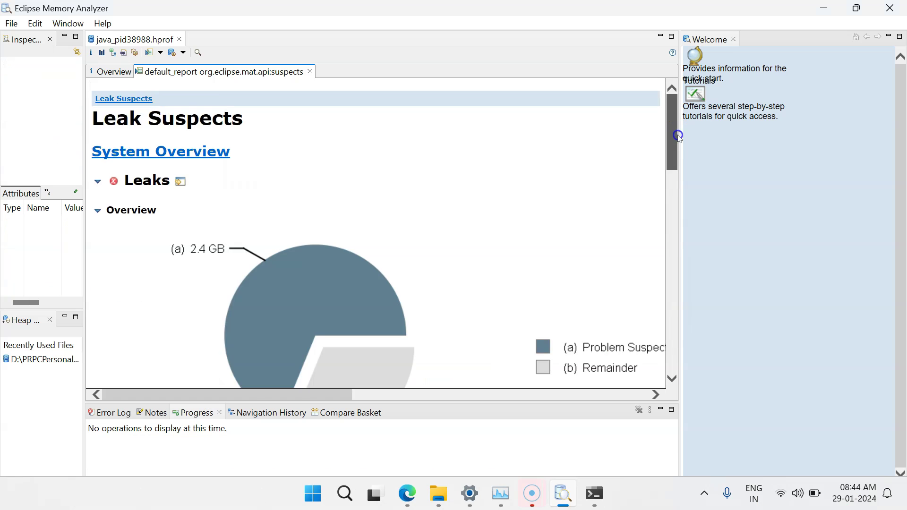
drag(676, 133, 682, 219)
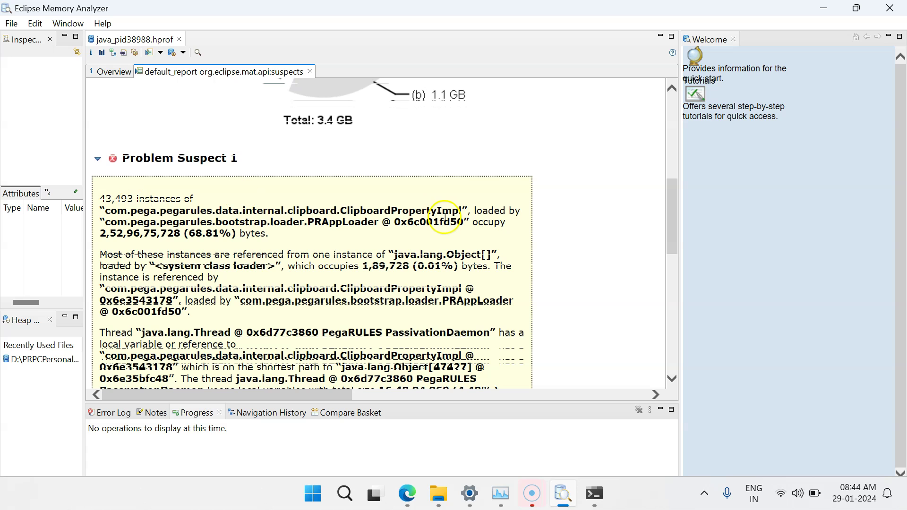
scroll(675, 219, down, 1)
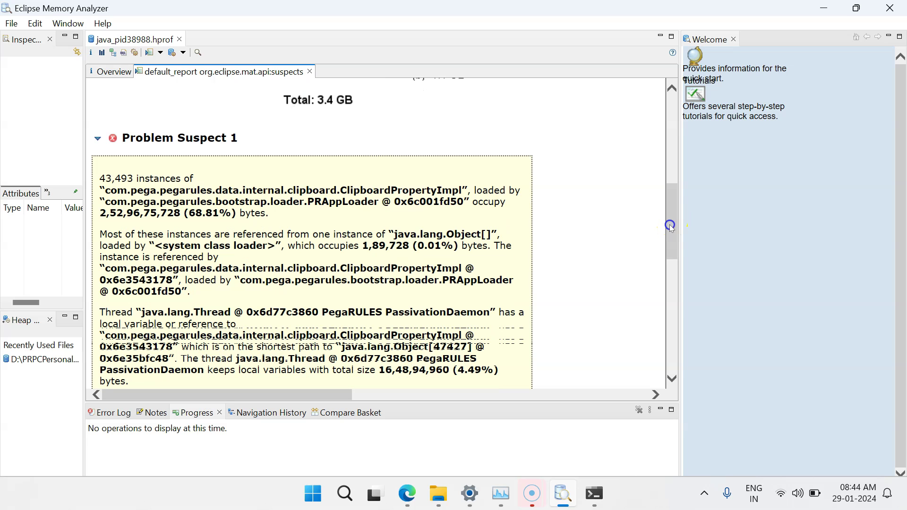
drag(673, 222, 673, 350)
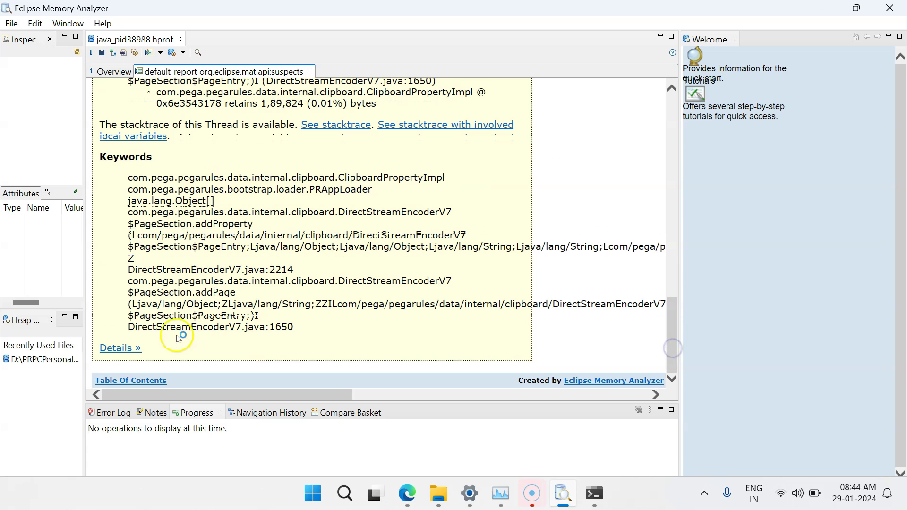
Step: Open the details of Problem Suspect 1 and examine the Common Path To the Accumulation Point table
click(120, 348)
drag(672, 105, 674, 149)
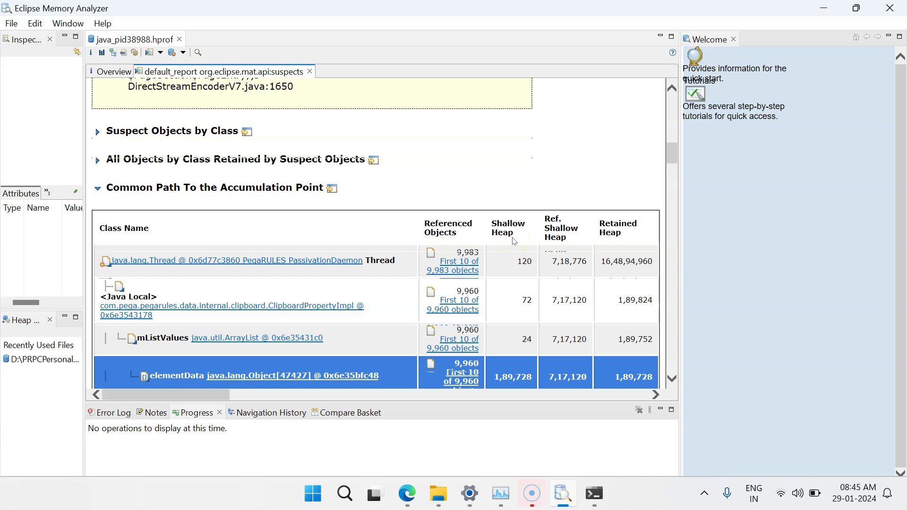
drag(670, 159, 670, 169)
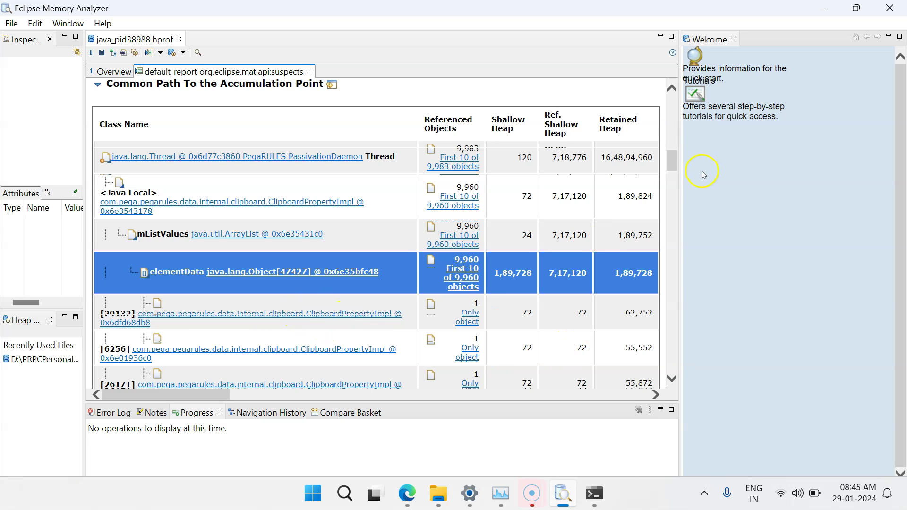
click(679, 162)
mouse_move(678, 176)
mouse_down()
mouse_move(677, 194)
mouse_move(677, 165)
mouse_up()
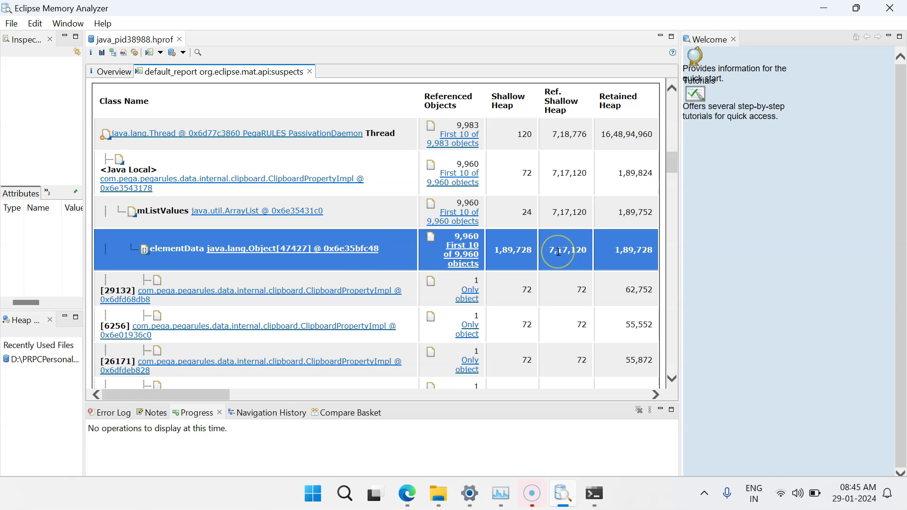
Step: List the elementData java.lang.Object[47427] array with outgoing references, and list it again from its row in the resulting object list
right_click(248, 253)
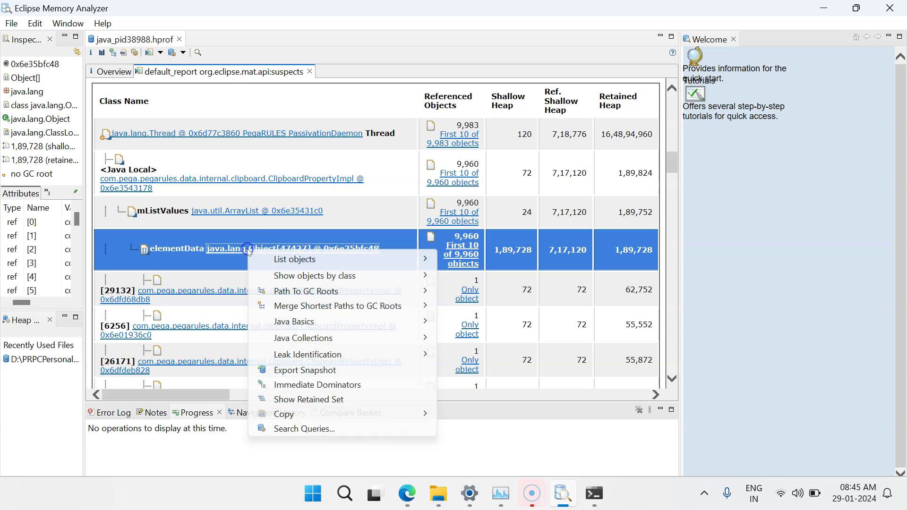
mouse_move(302, 267)
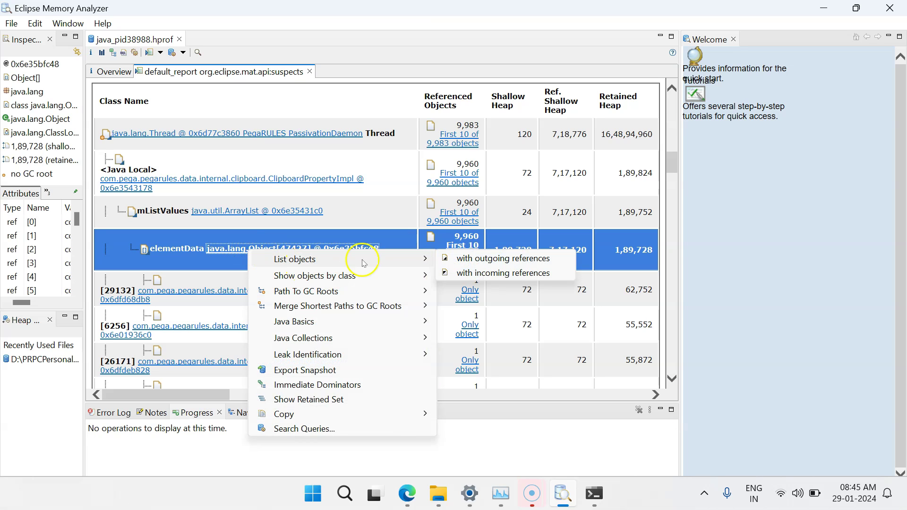
click(487, 260)
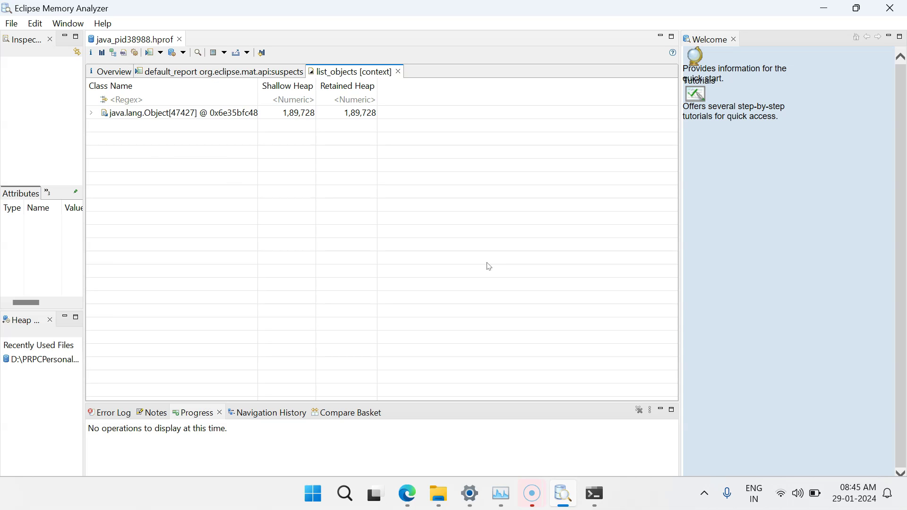
right_click(91, 116)
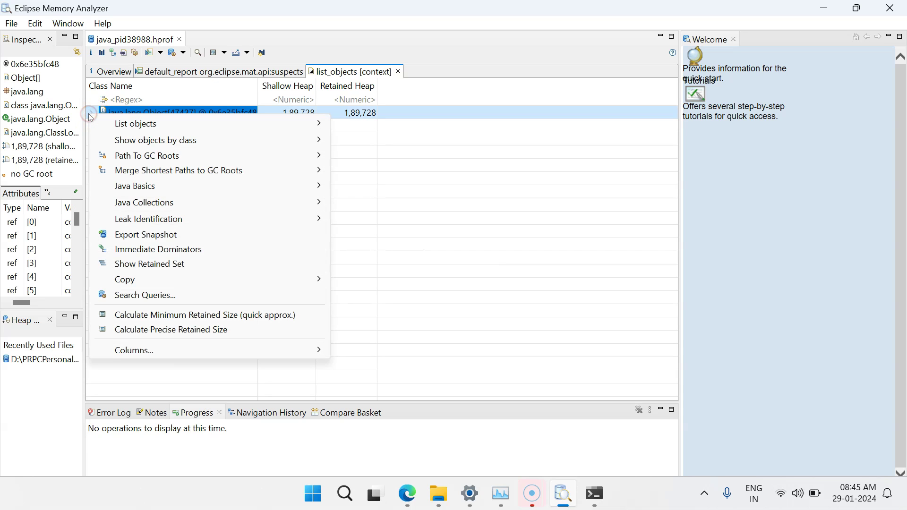
click(225, 122)
click(373, 122)
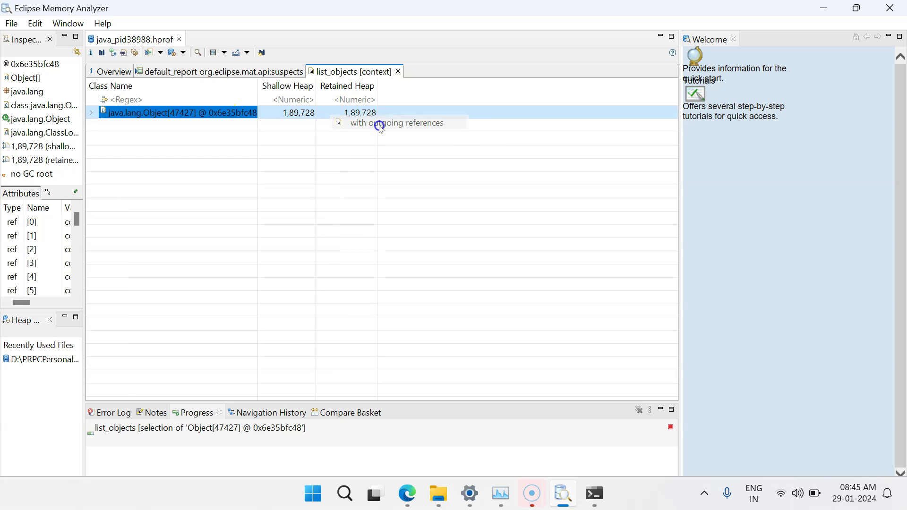
Step: Expand the java.lang.Object[47427] array, its class java.lang.Object[] entry and the [37227] ClipboardPropertyImpl element to inspect their references
click(91, 113)
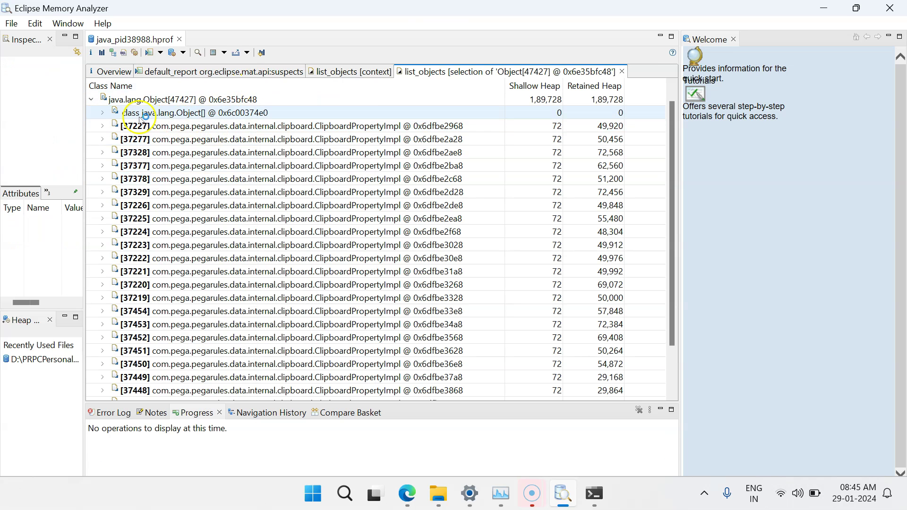
click(102, 114)
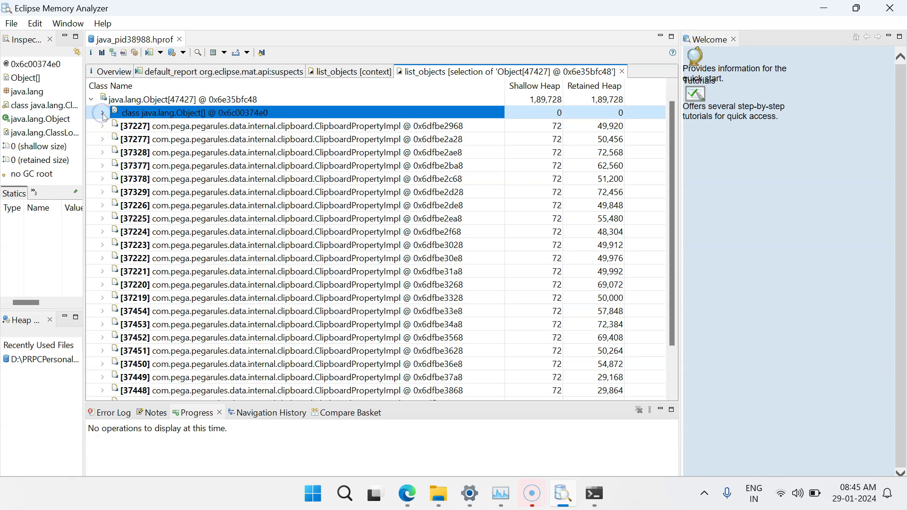
click(102, 112)
click(109, 156)
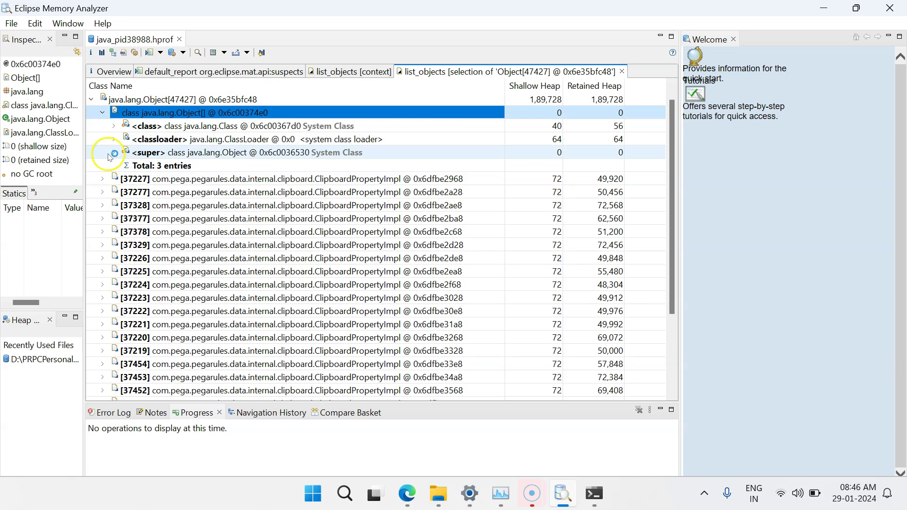
click(102, 180)
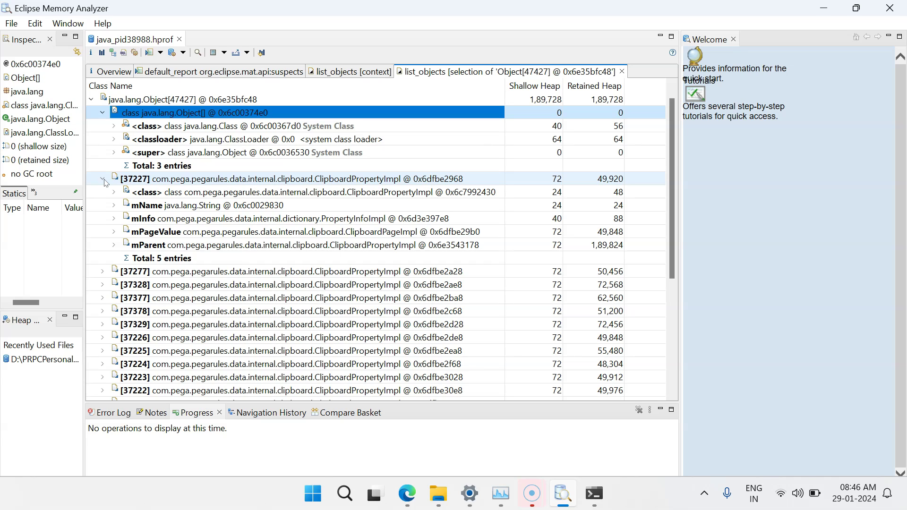
Step: Expand the mParent ClipboardPropertyImpl reference of element [37227] and inspect the string held in its mName
click(234, 246)
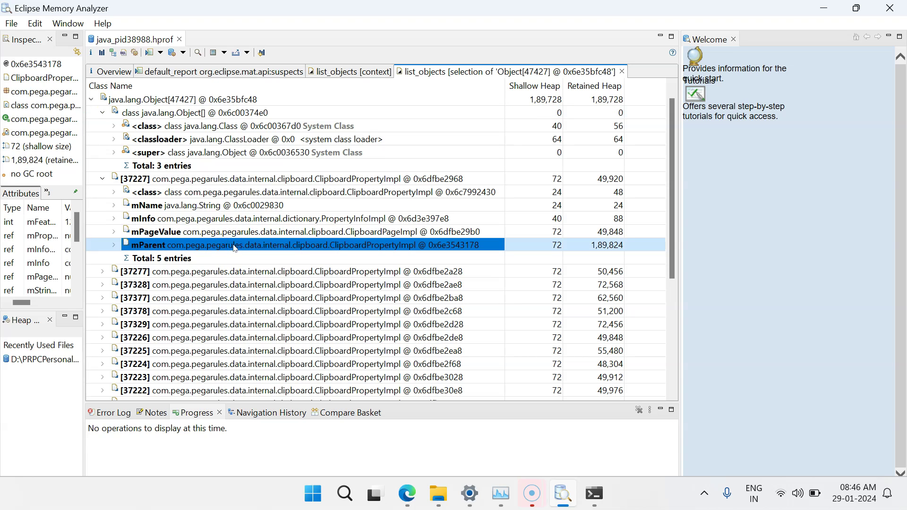
click(113, 245)
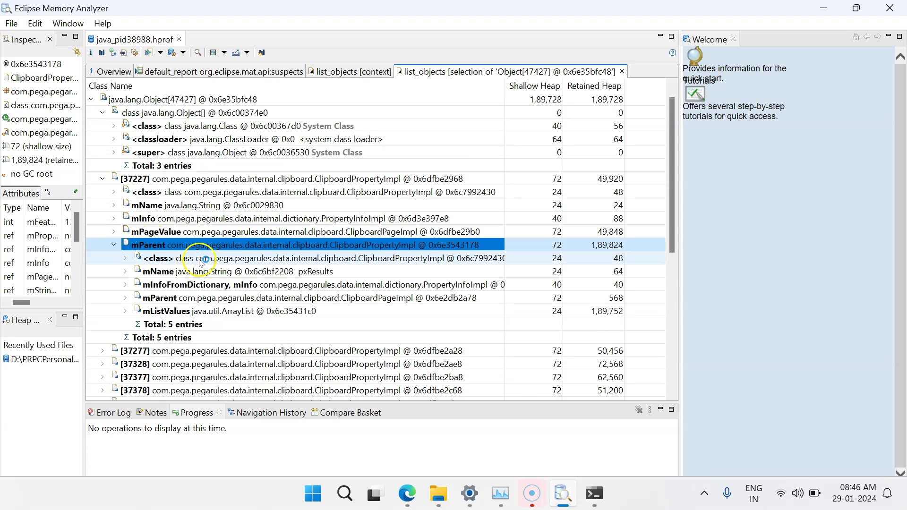
click(260, 270)
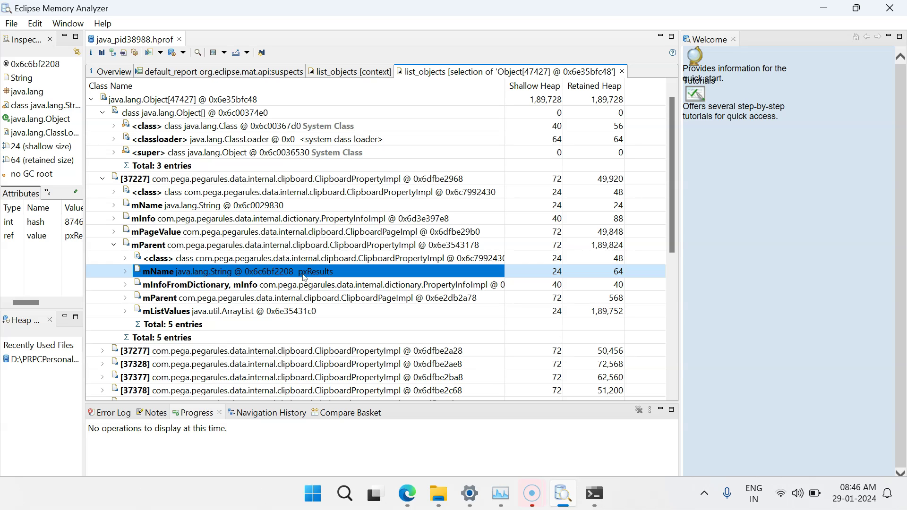
click(125, 272)
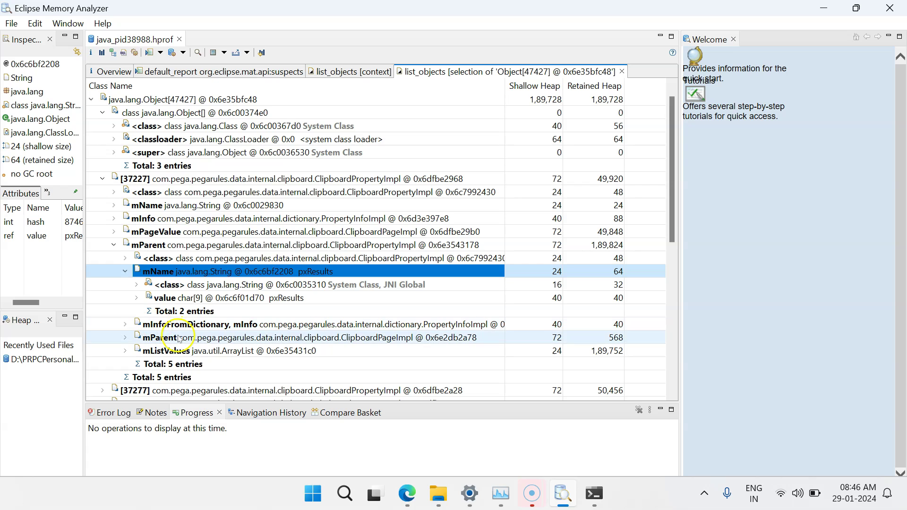
Step: Expand the ClipboardPageImpl mParent and its nested PRThreadImpl mParent to trace which page and thread hold the results list
click(125, 338)
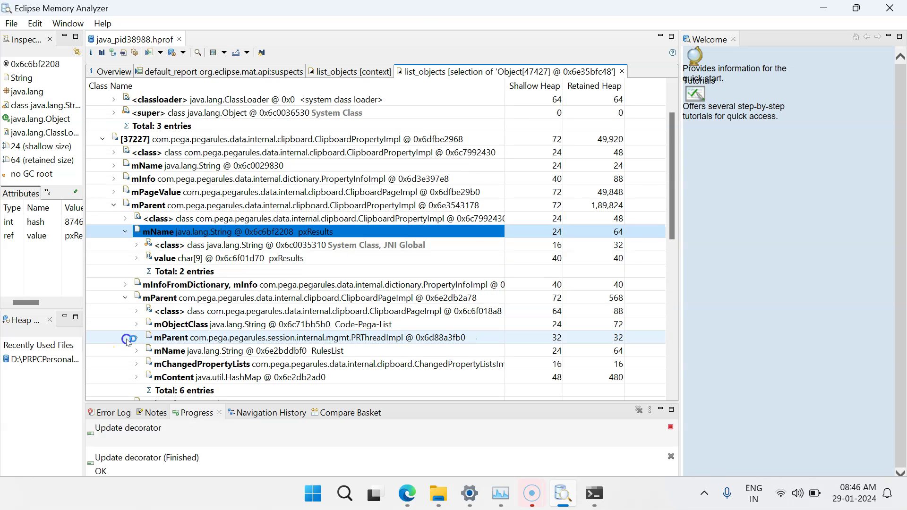
click(178, 338)
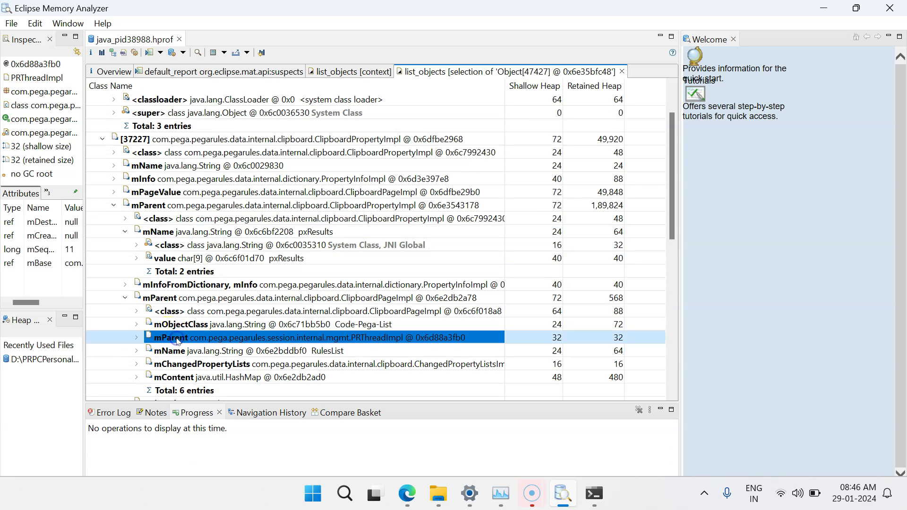
click(136, 338)
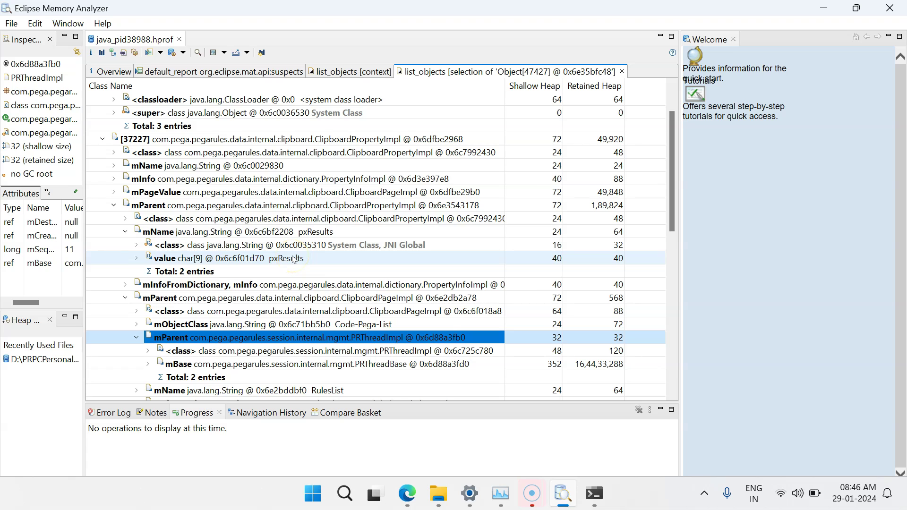
Step: Switch to Pega Dev Studio in Microsoft Edge and open the createDump activity to examine its Obj-browse step
click(407, 494)
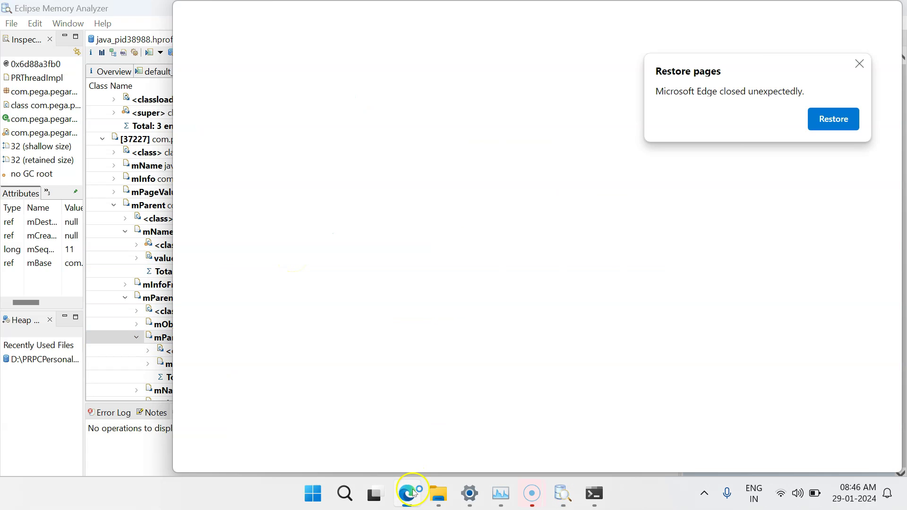
click(853, 12)
click(133, 62)
click(43, 95)
click(155, 161)
click(284, 261)
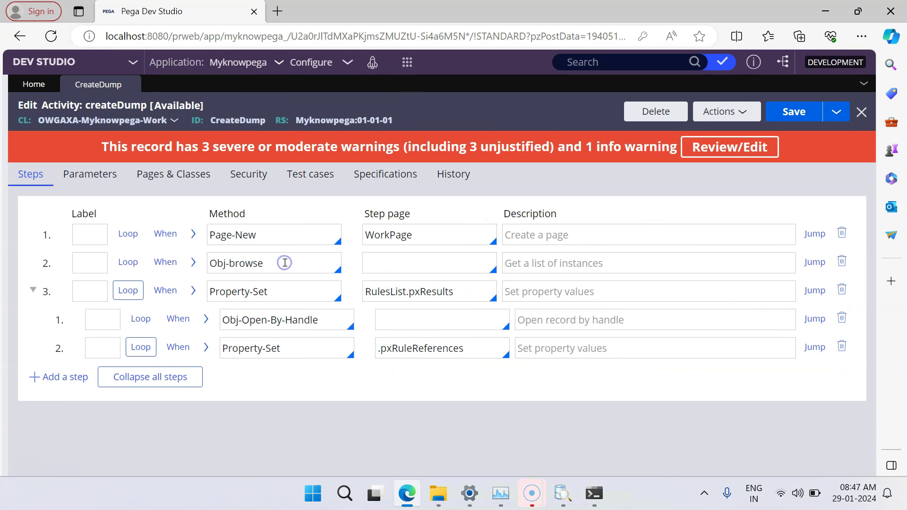